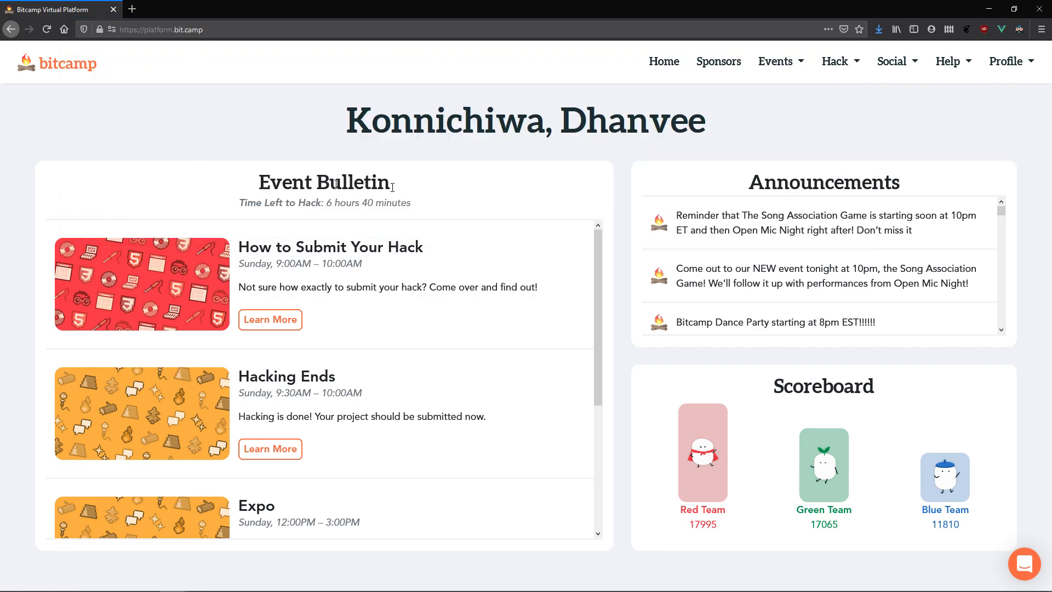
Look over the project submission page and the My Team page on the Bitcamp platform.
click(831, 62)
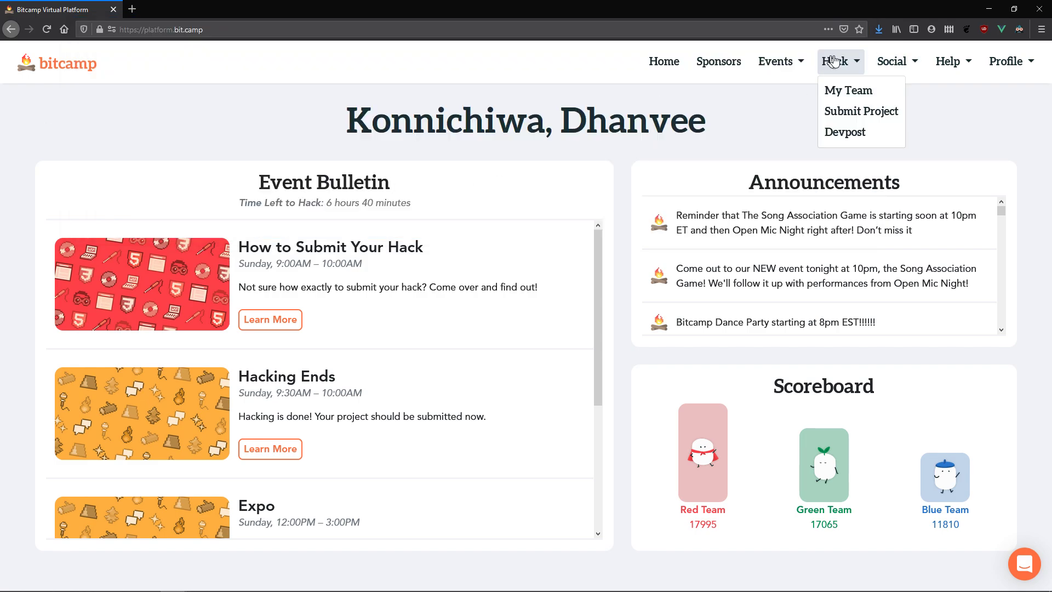
click(854, 111)
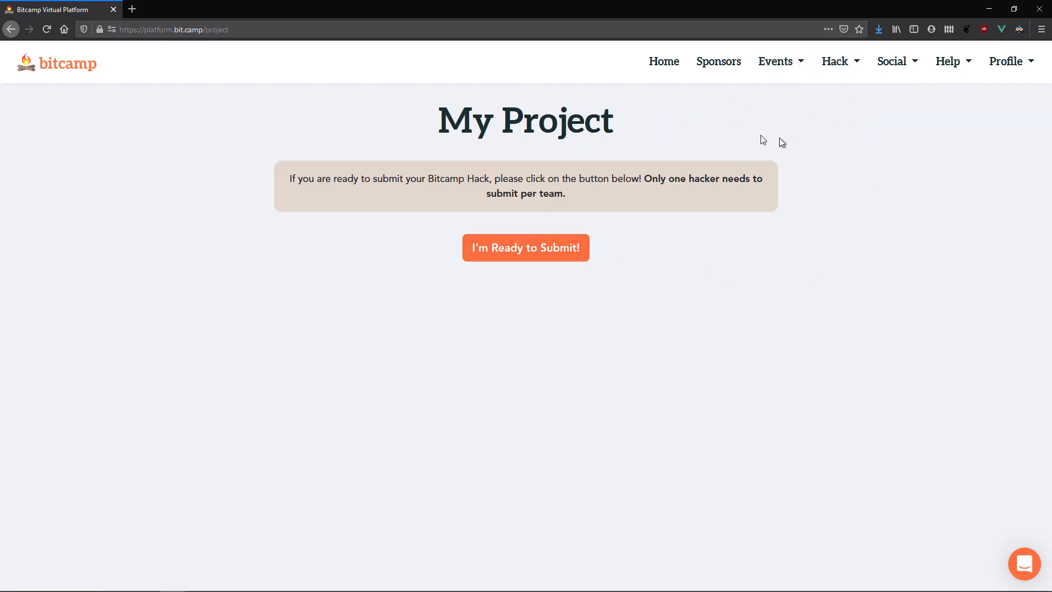
click(850, 65)
click(846, 89)
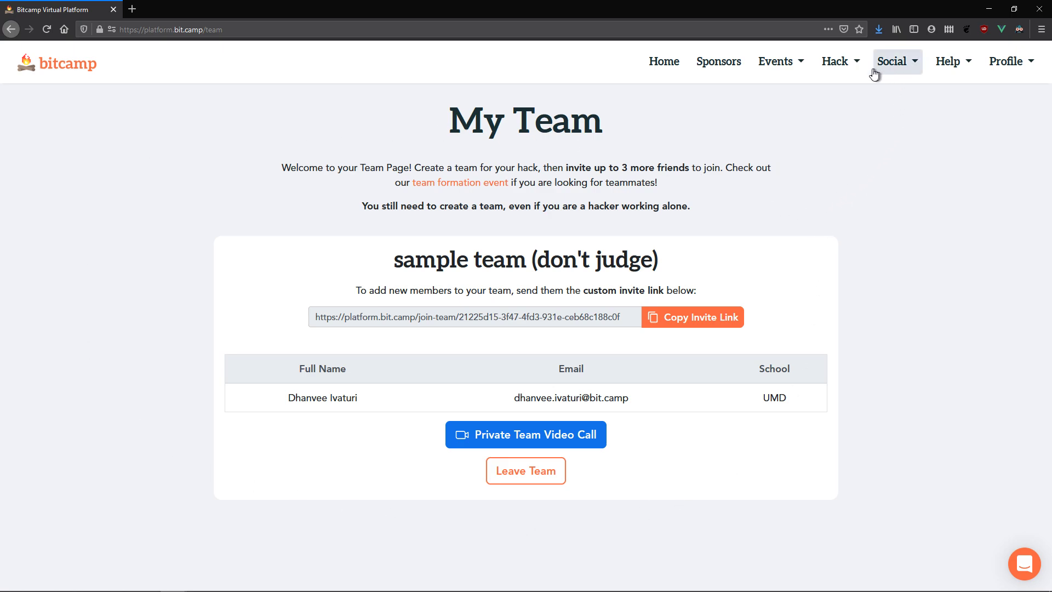
click(840, 69)
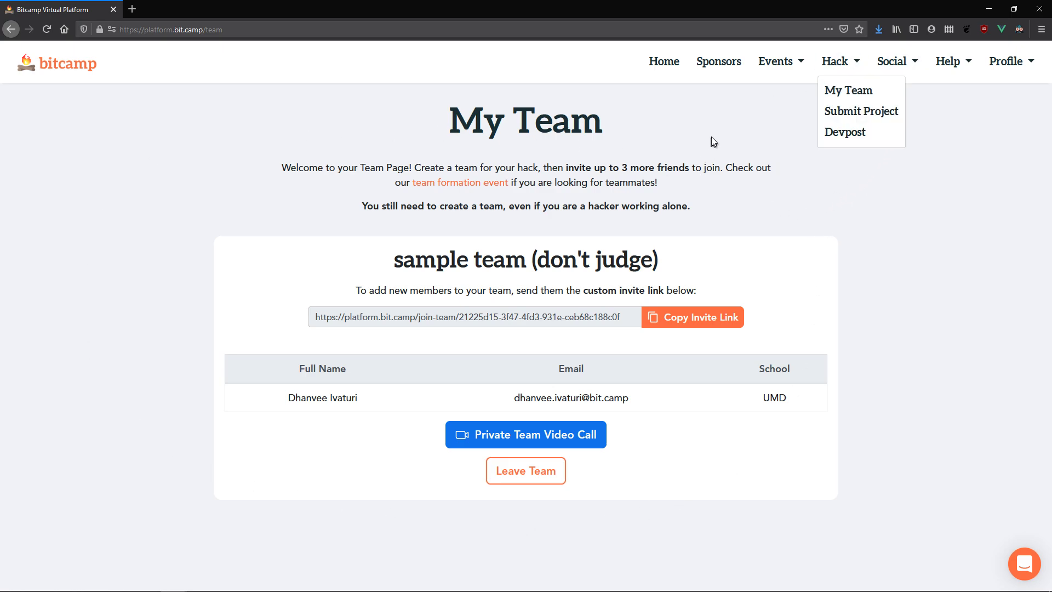
click(674, 113)
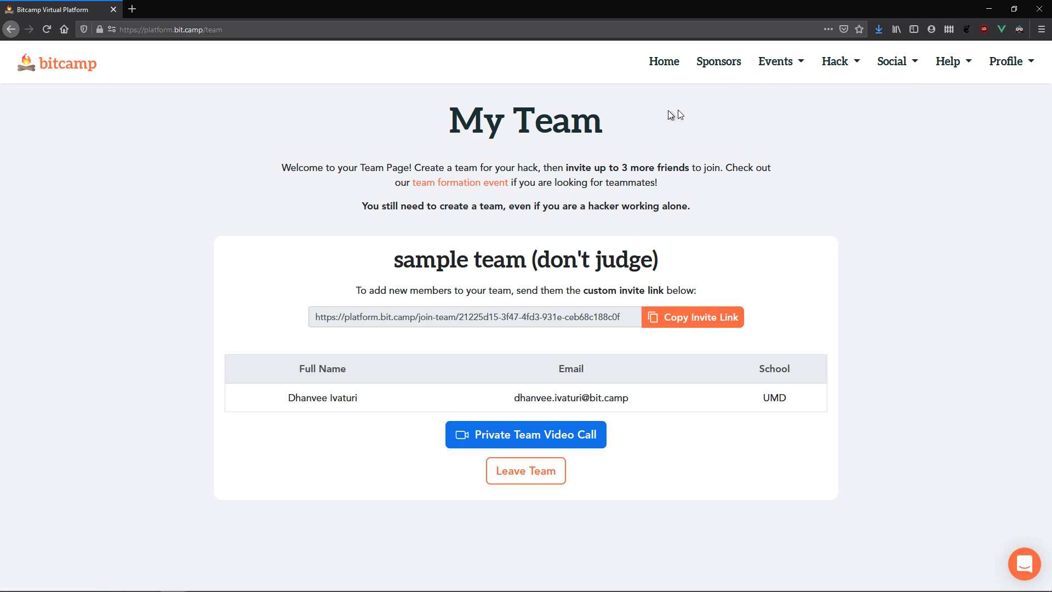
Start the project submission on the Bitcamp platform and open the linked Bitcamp Devpost site.
click(833, 61)
click(845, 111)
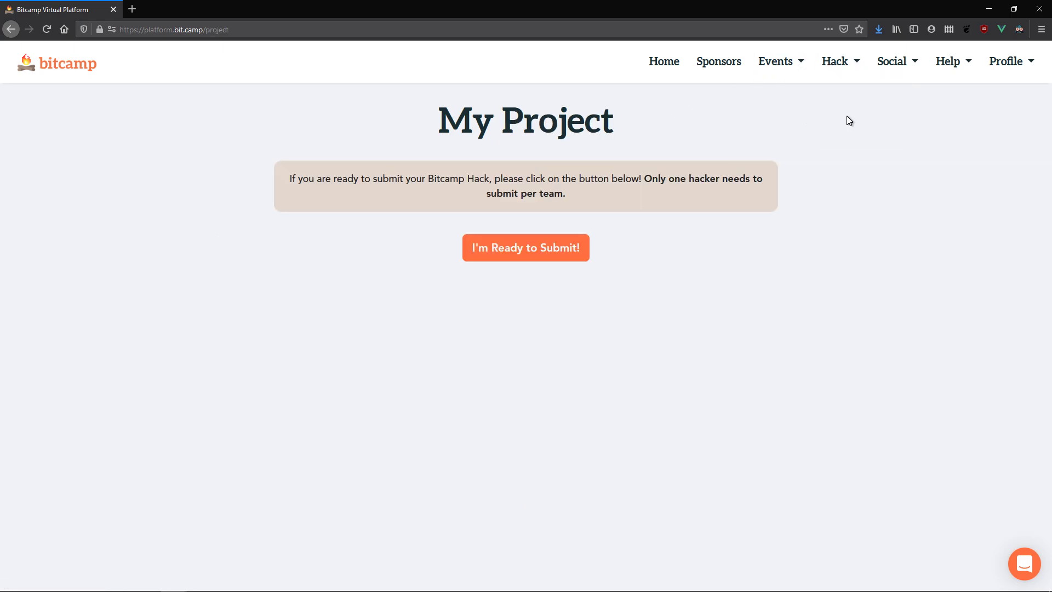
click(530, 251)
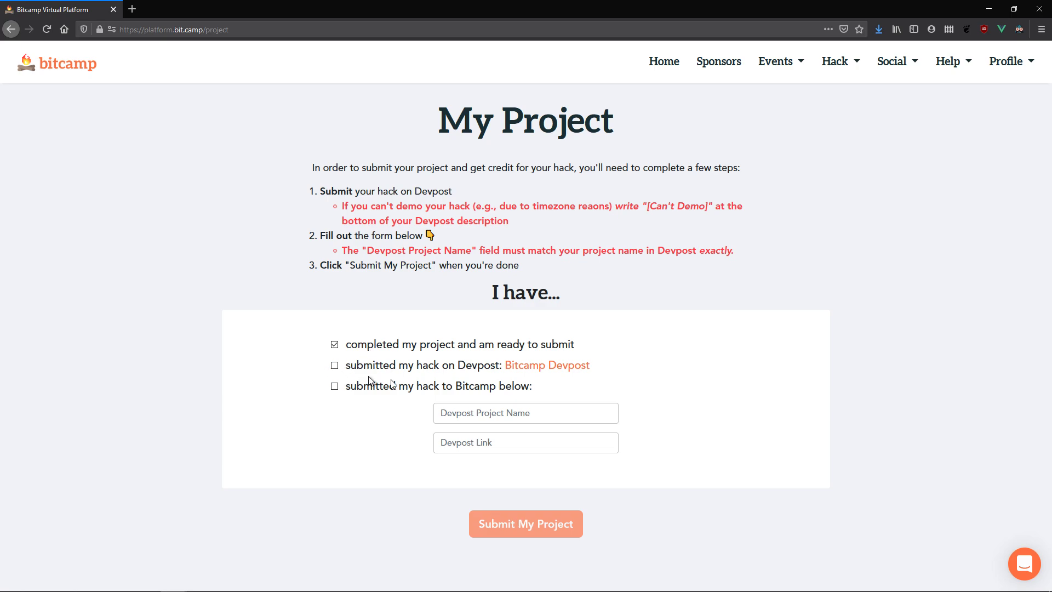
click(548, 367)
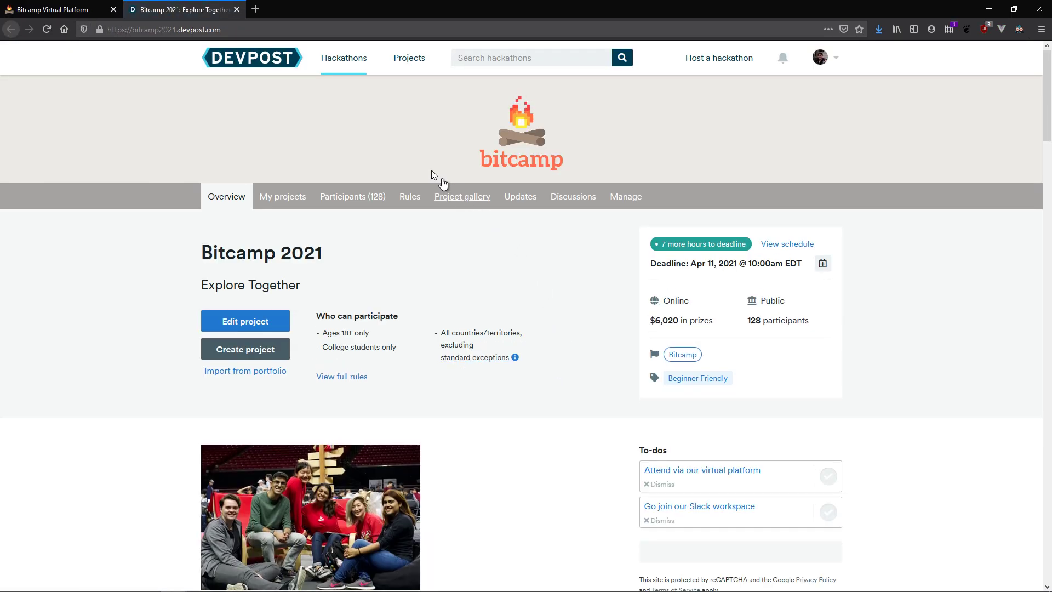
Examine the web address of the Bitcamp 2021 Devpost page and its link back to the Bitcamp submission page.
click(154, 33)
double_click(154, 33)
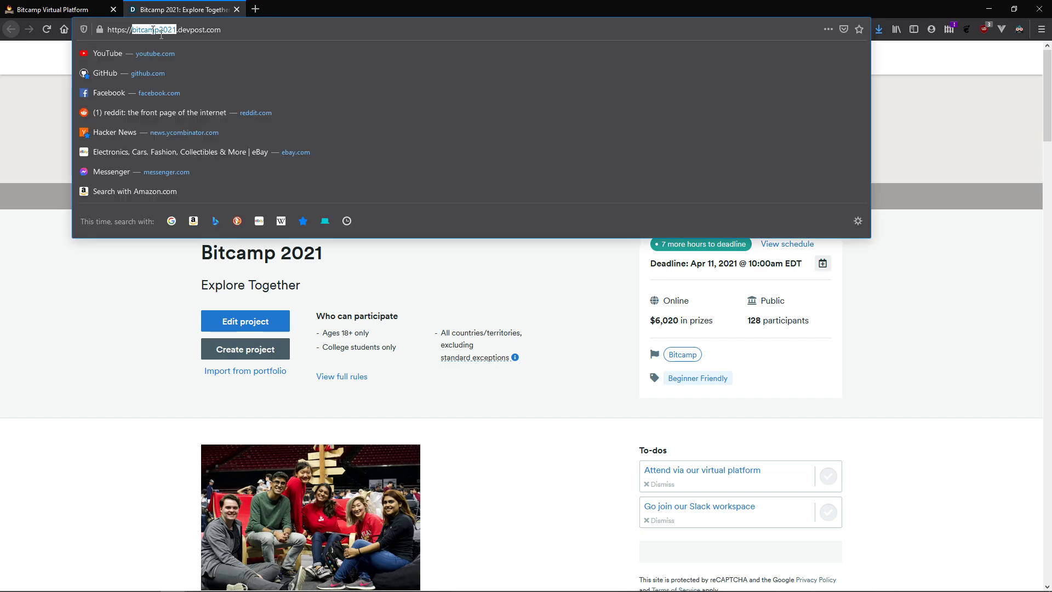
drag(154, 33, 222, 34)
click(130, 284)
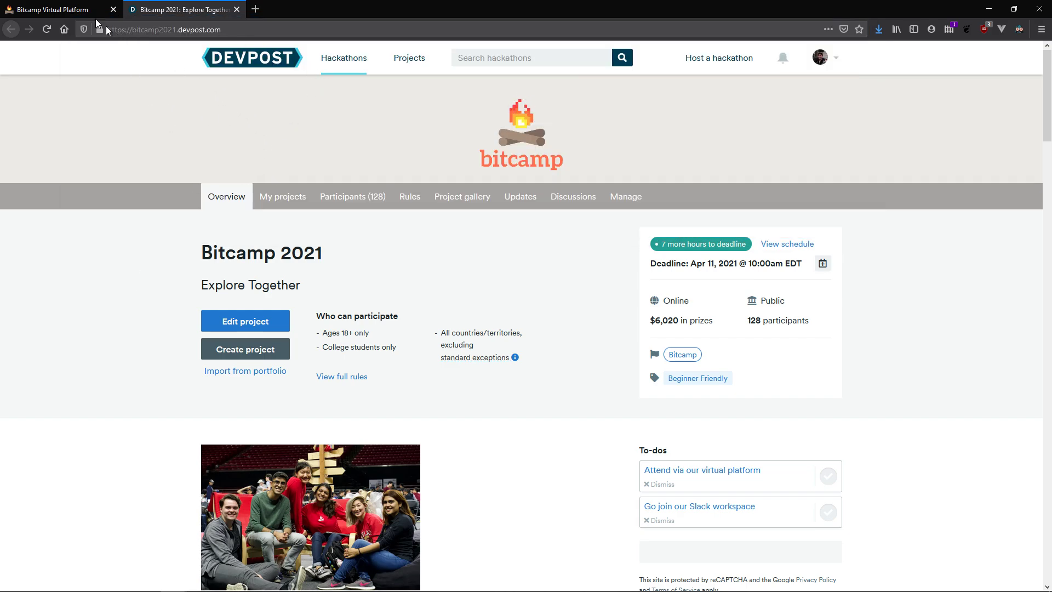
click(65, 8)
click(154, 6)
Create a new project for the Bitcamp 2021 hackathon on Devpost.
click(268, 349)
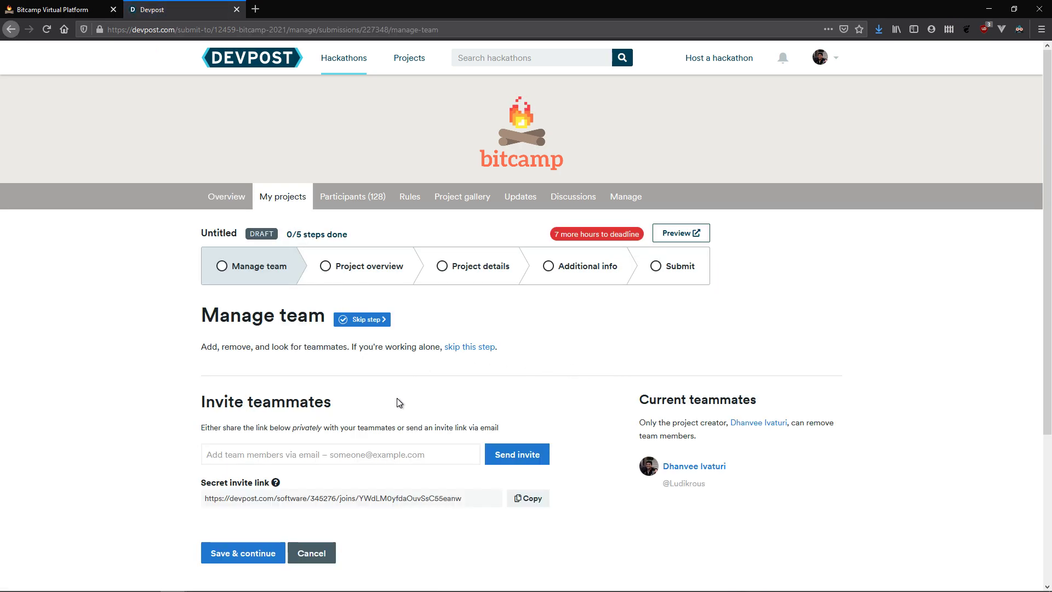
key(alt+Left)
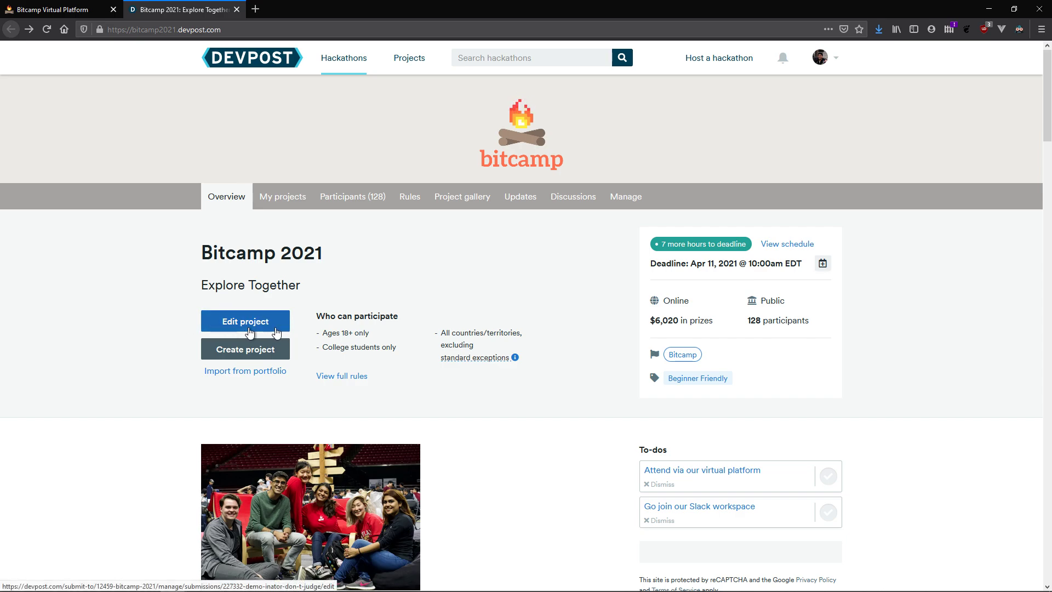
click(235, 357)
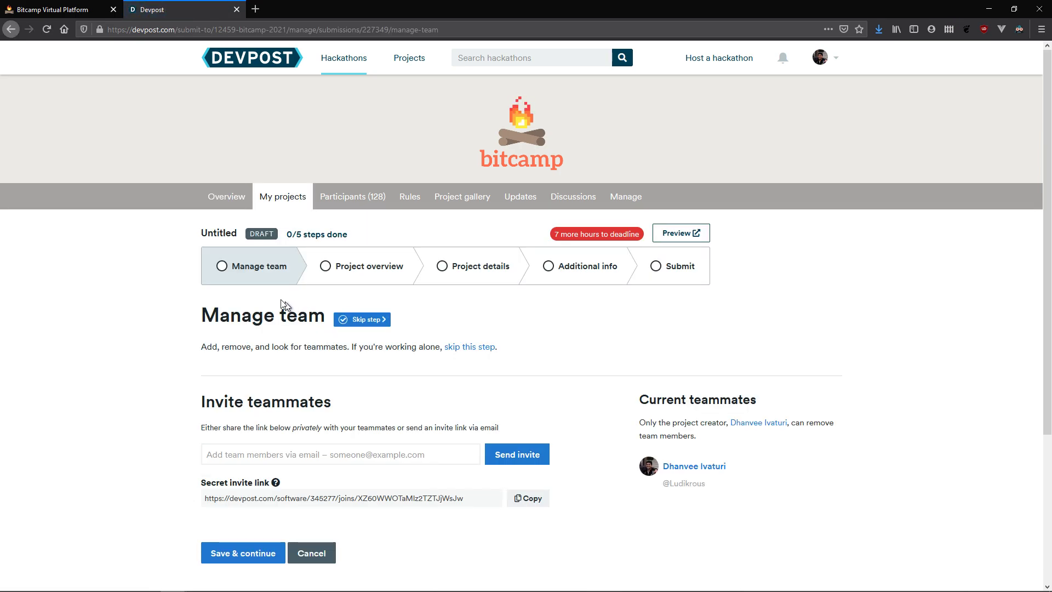
scroll(258, 291, down, 1)
scroll(258, 291, down, 1)
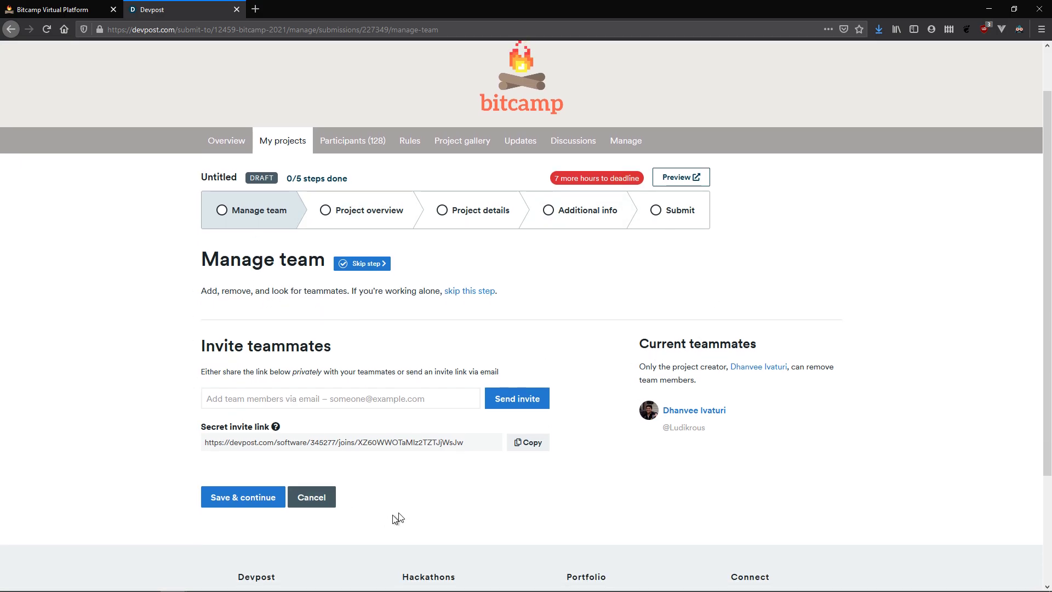
click(380, 405)
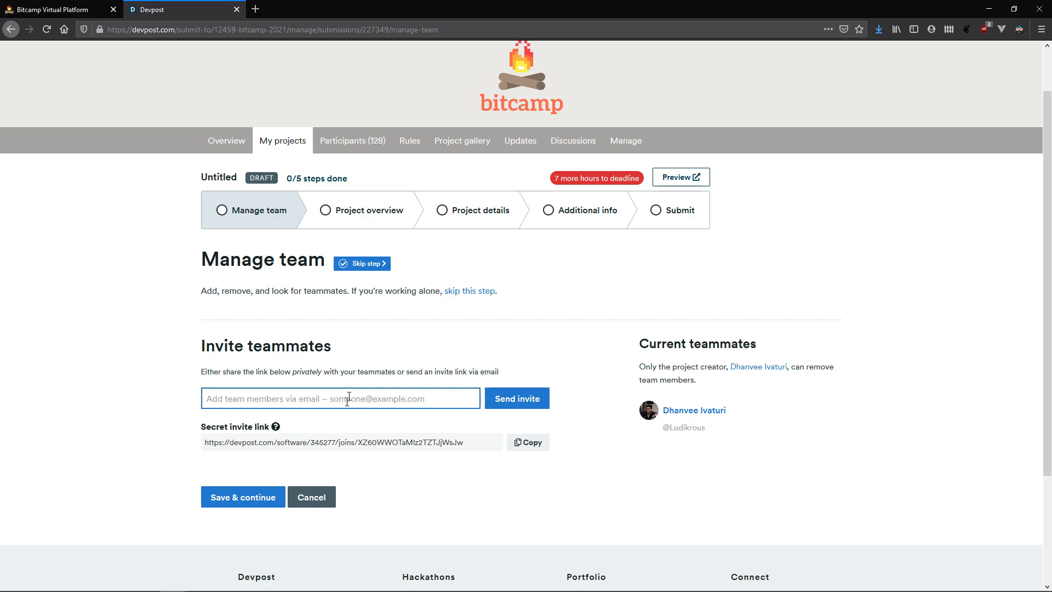
click(206, 399)
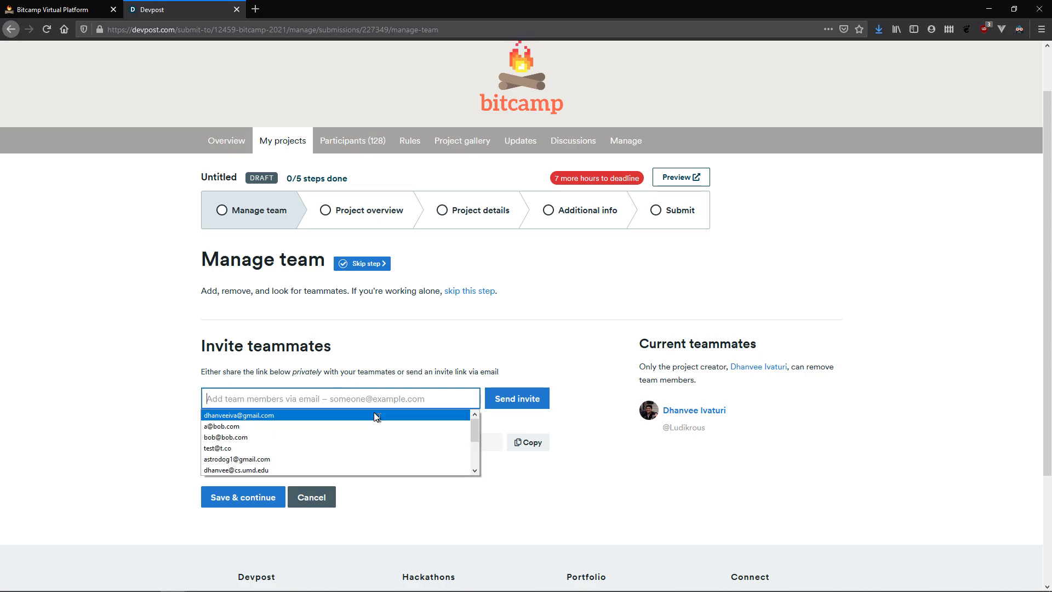
click(376, 417)
key(ctrl+shift+Left)
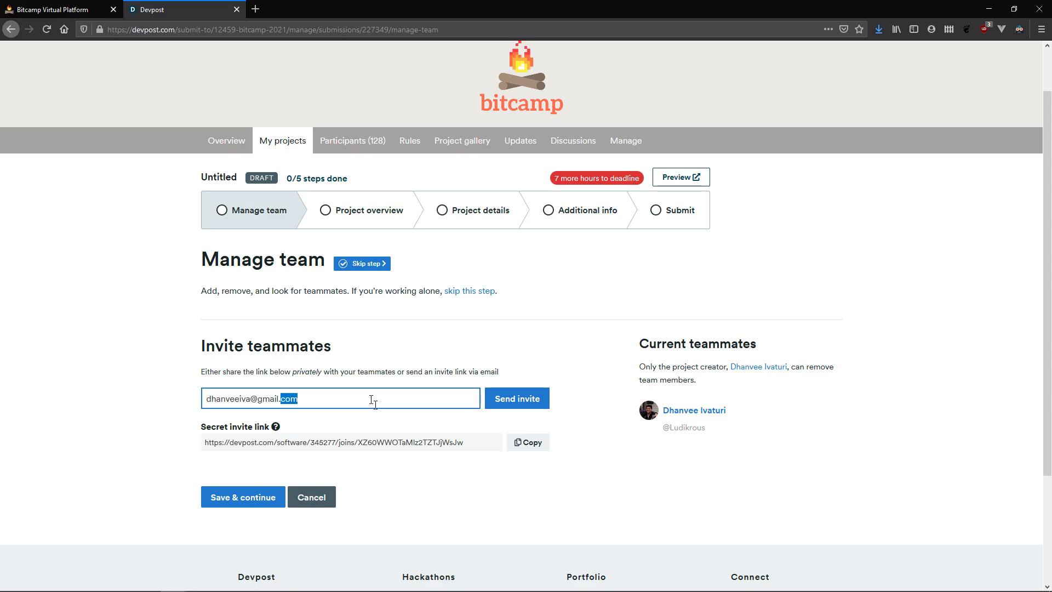
key(ctrl+a)
key(BackSpace)
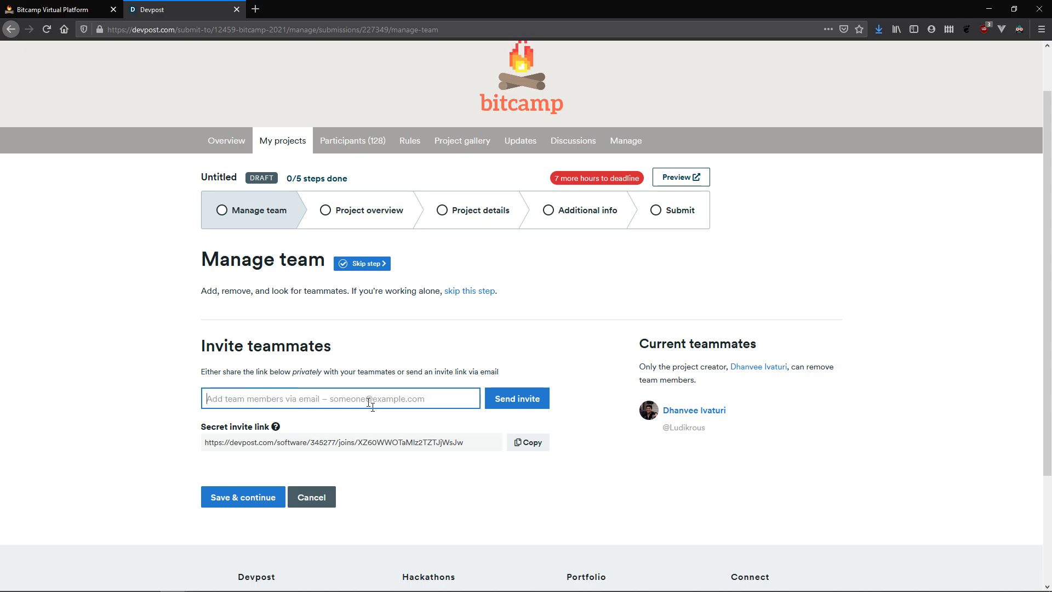
click(507, 363)
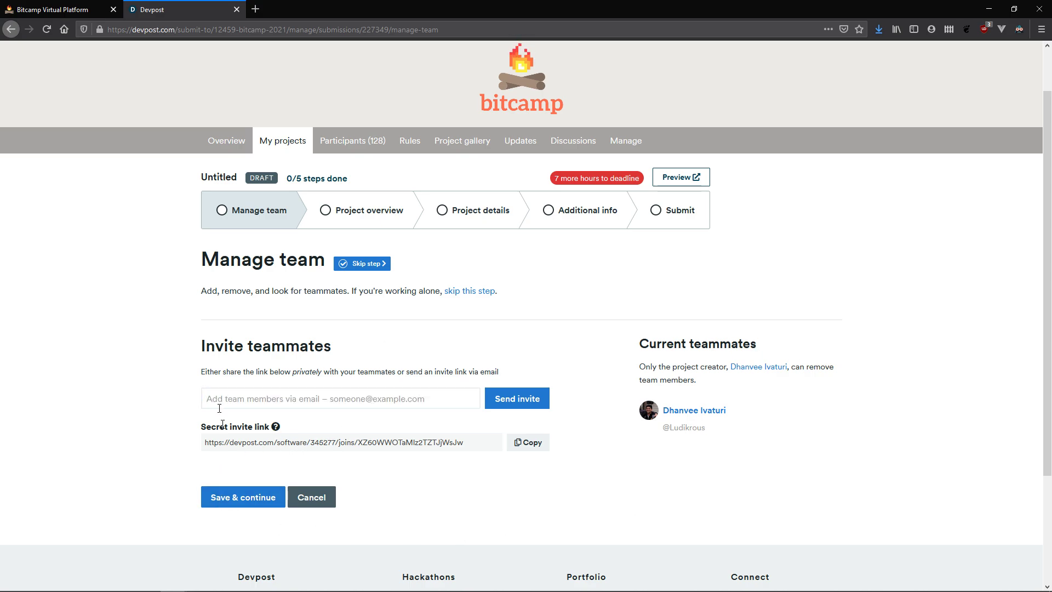
Complete the team stage without inviting anyone and name the project "Demo-inator 2 (don't judge)".
click(215, 497)
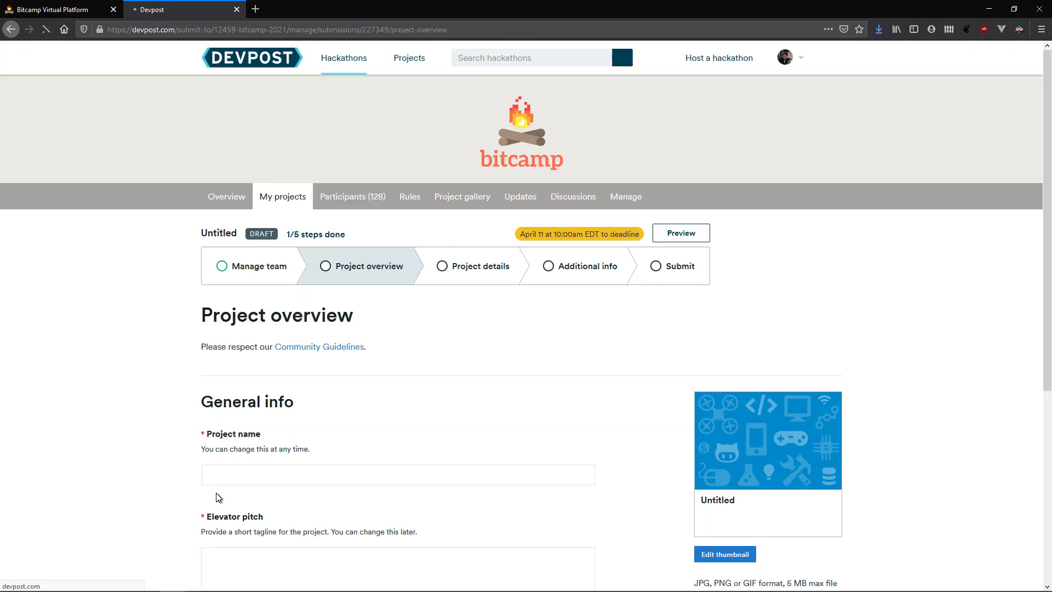
scroll(218, 495, down, 4)
click(271, 253)
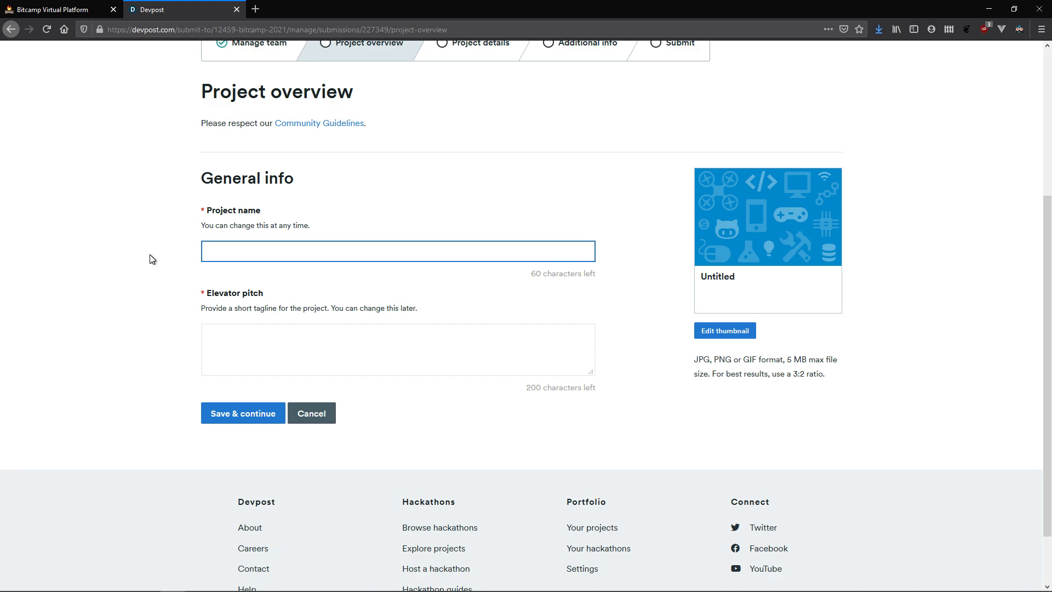
text(Demo)
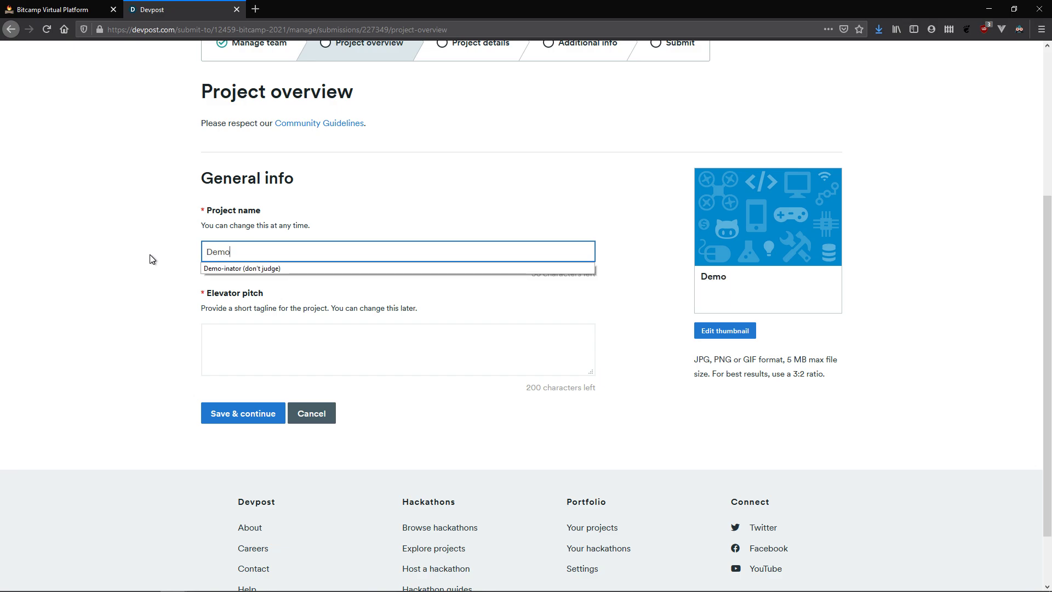
key(Down)
key(Return)
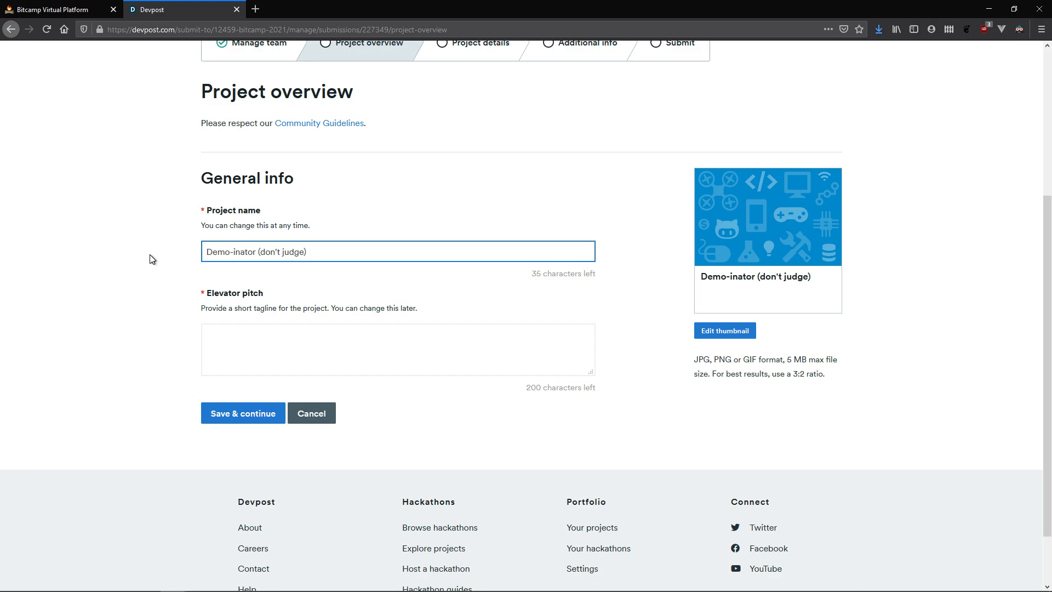
text(2)
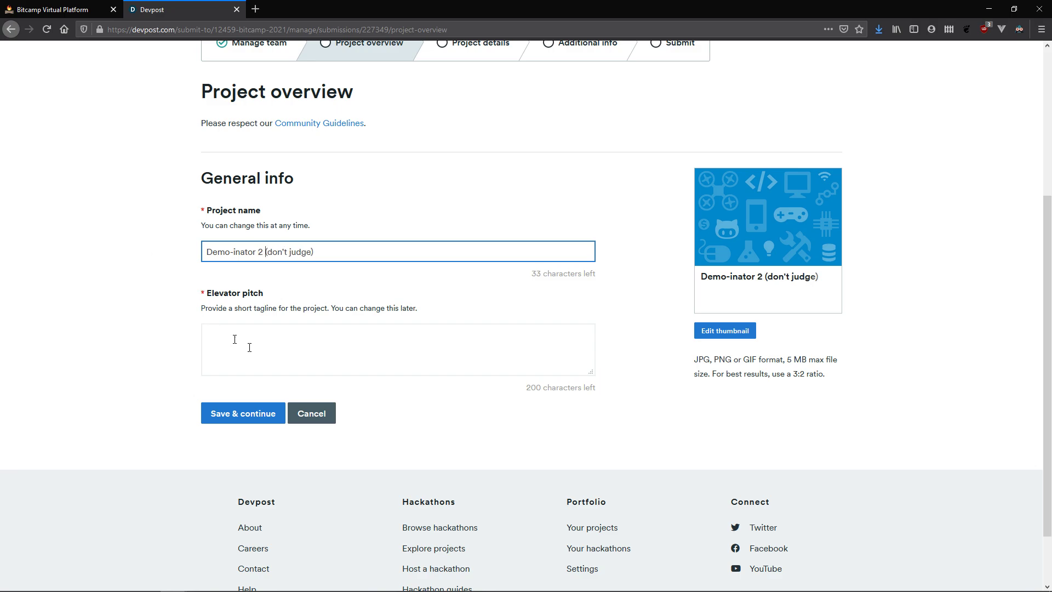
Write the elevator pitch This project is a demo for "how to submit"! and save the project overview.
click(263, 343)
text(This project is)
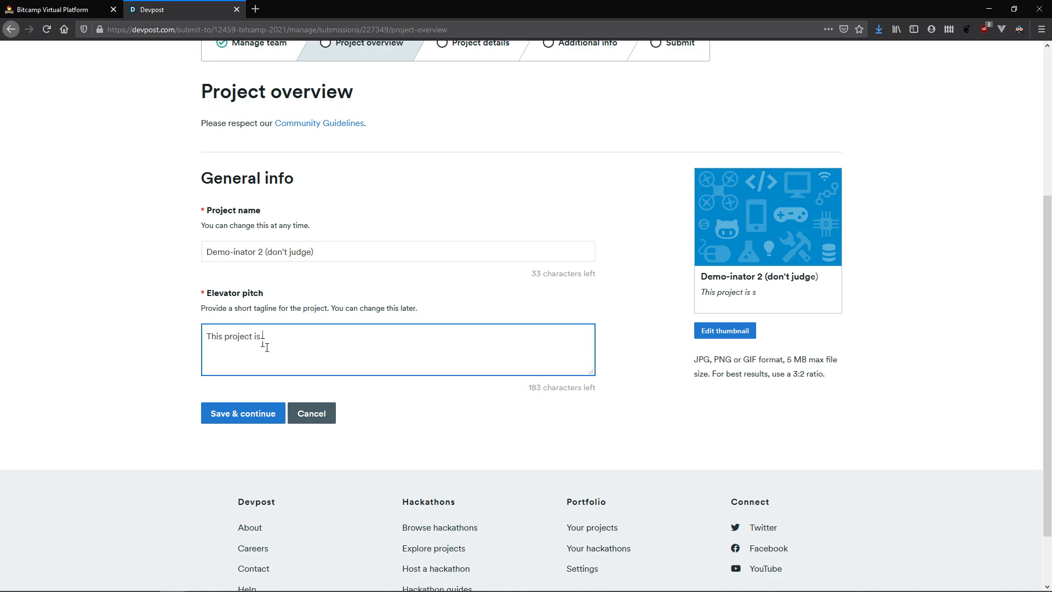
text( a demo for how to submit!)
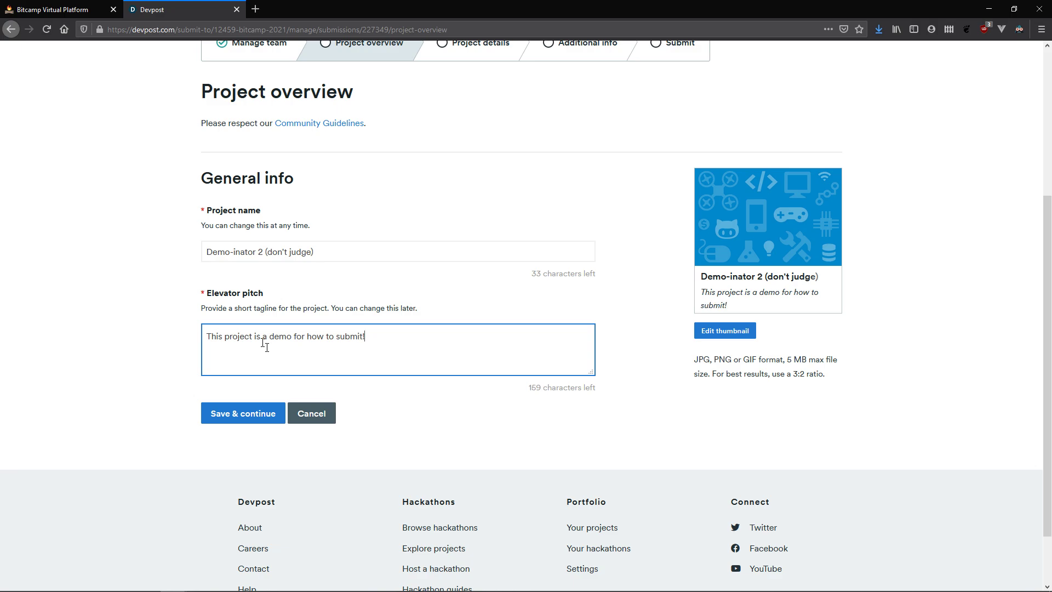
text(")
text(')
key(BackSpace)
text(")
click(196, 368)
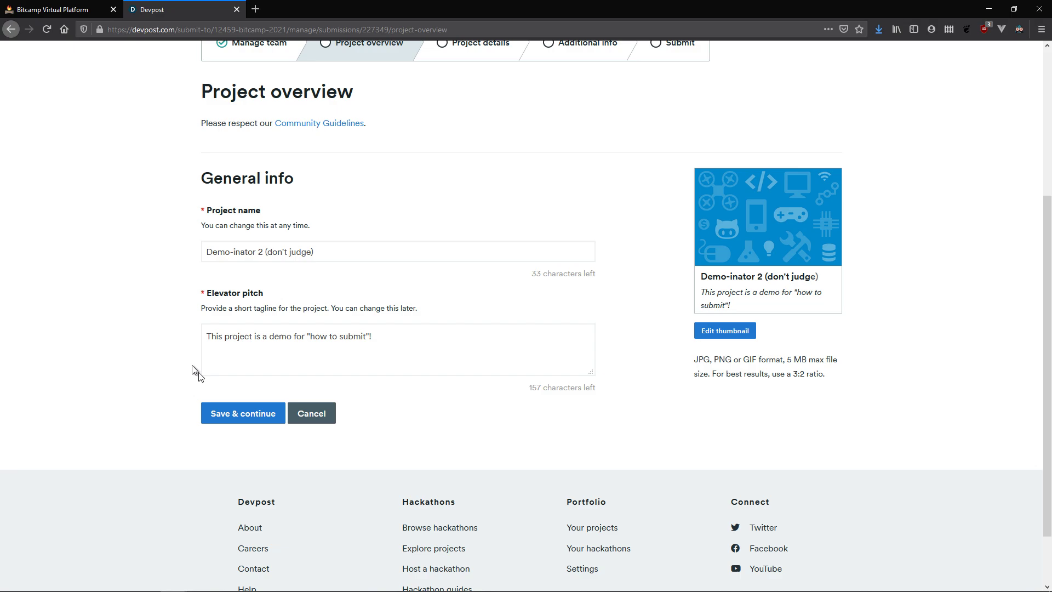
click(220, 412)
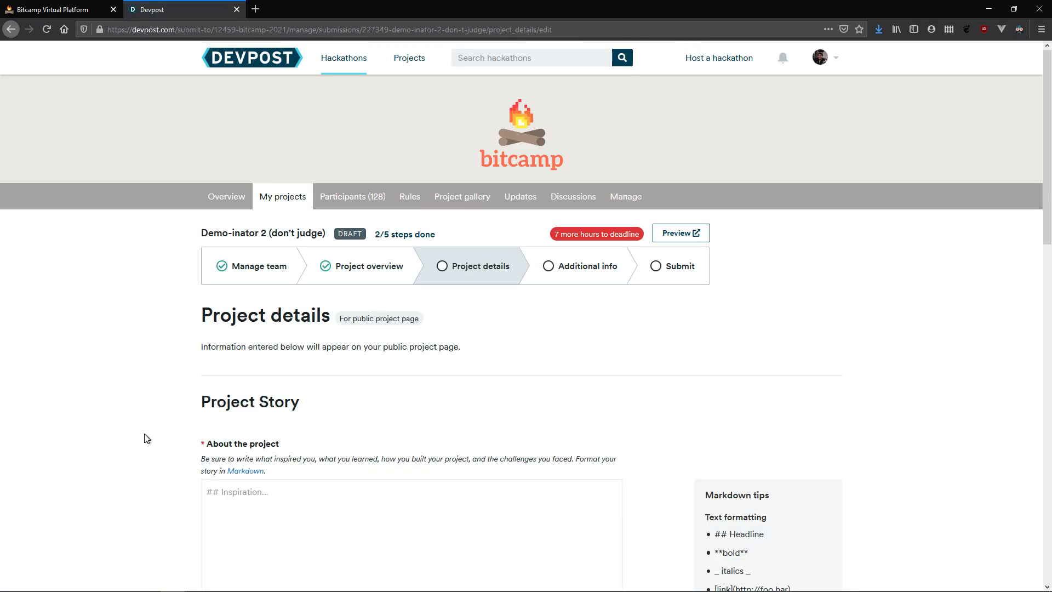
Add "make demo #3" under the What's next heading in the About the project story.
scroll(146, 437, down, 4)
click(345, 305)
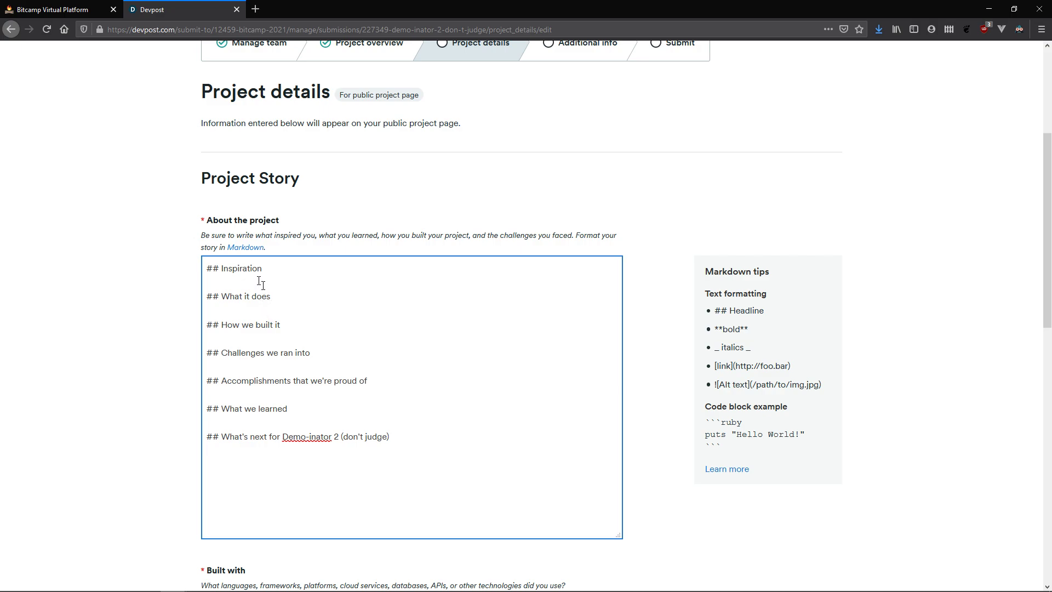
click(255, 310)
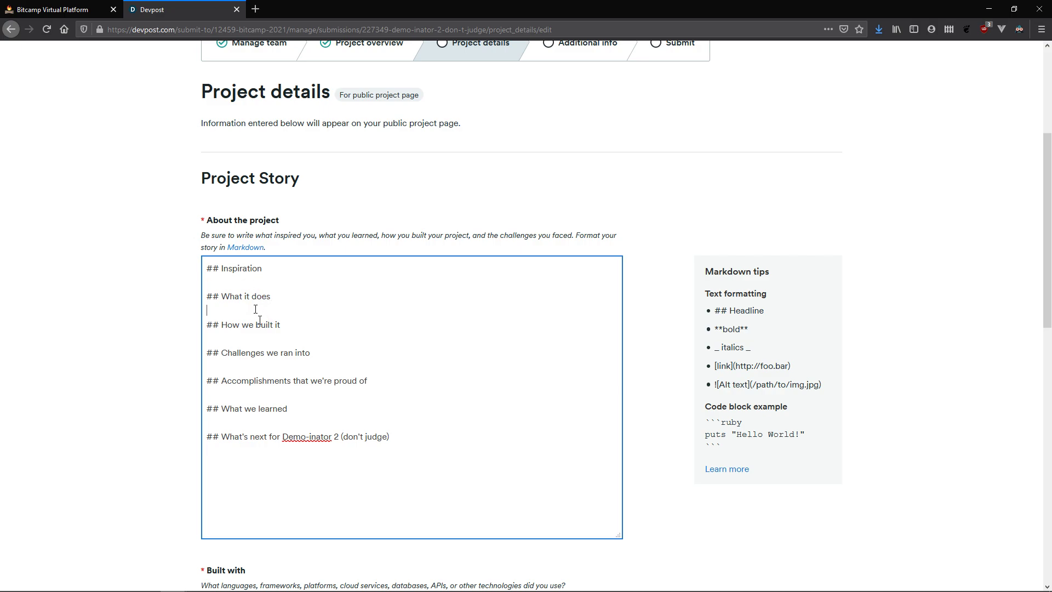
click(259, 369)
click(267, 465)
text(make)
text(demo #3)
scroll(307, 411, down, 7)
scroll(325, 371, up, 4)
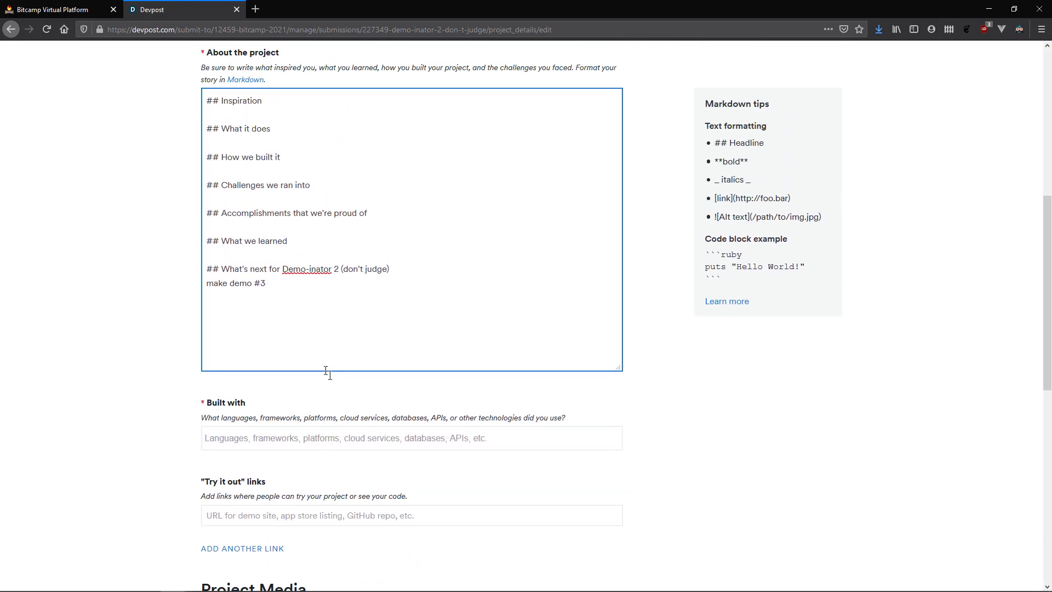
Add firefox to the technologies the project was built with.
scroll(326, 371, down, 1)
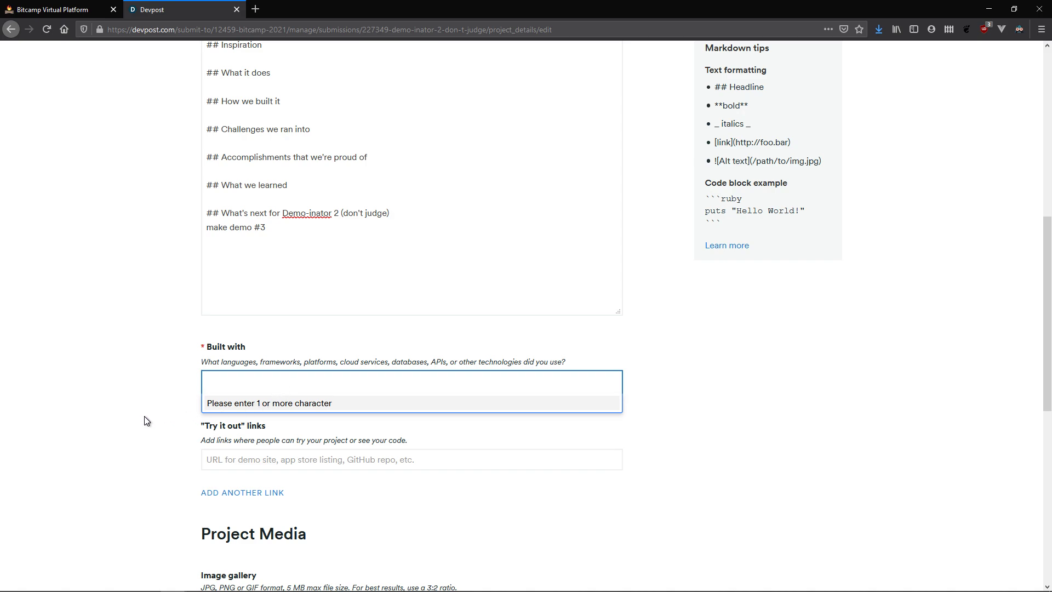
text(fire)
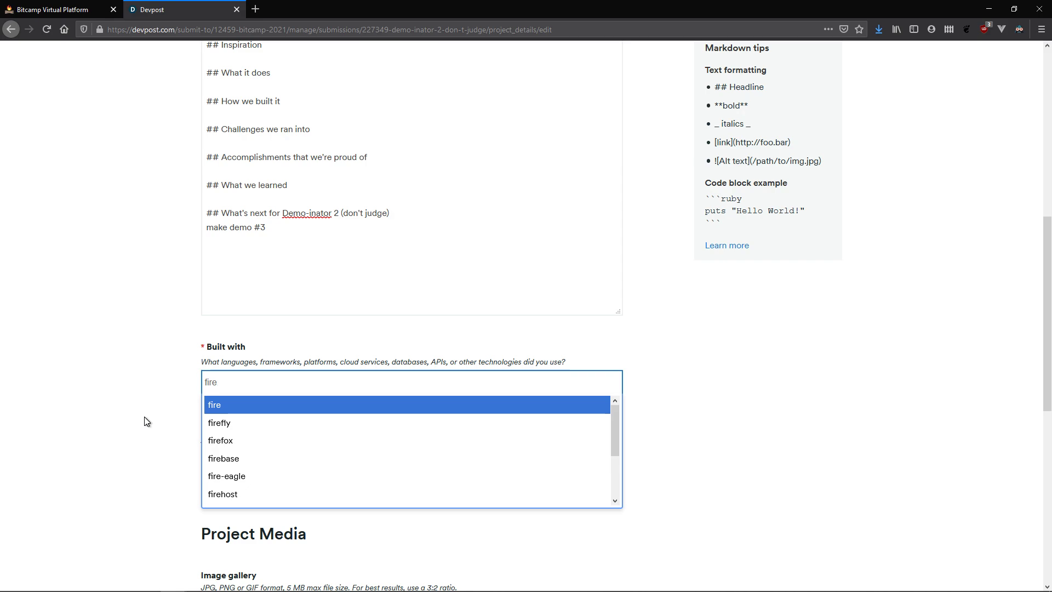
click(211, 440)
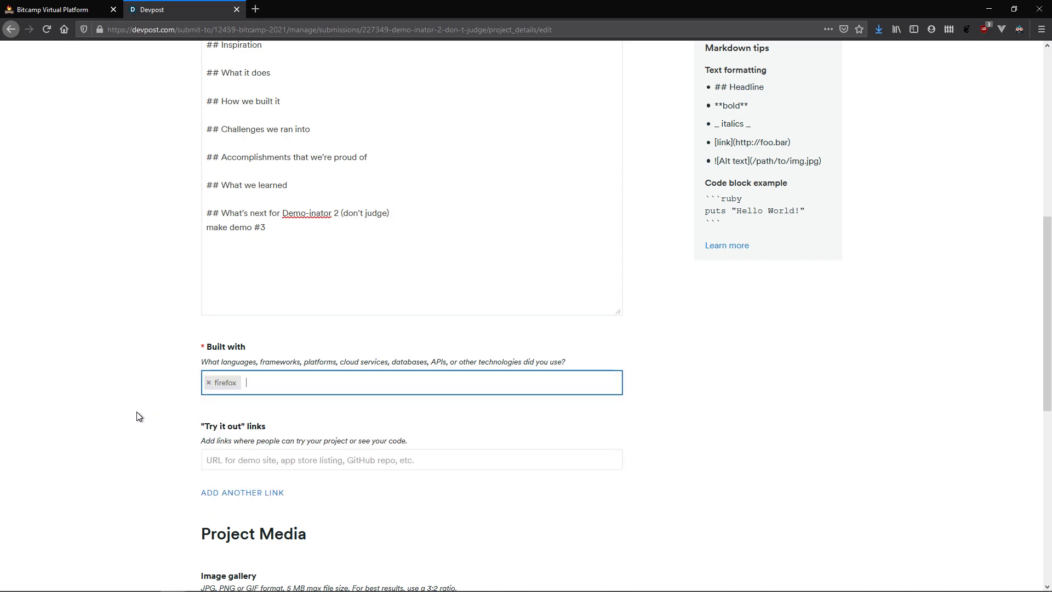
click(296, 378)
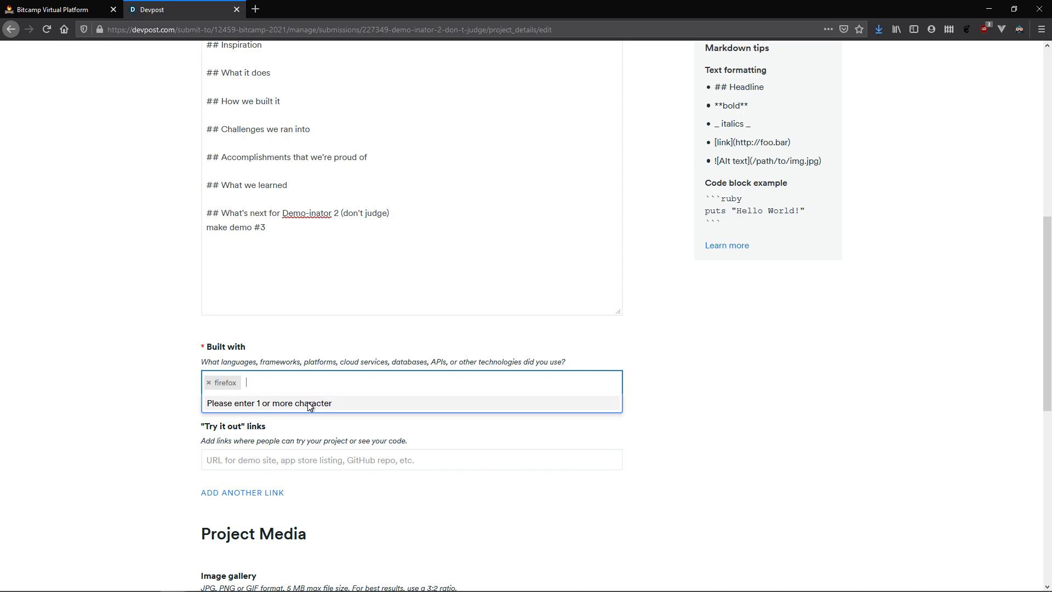
click(345, 460)
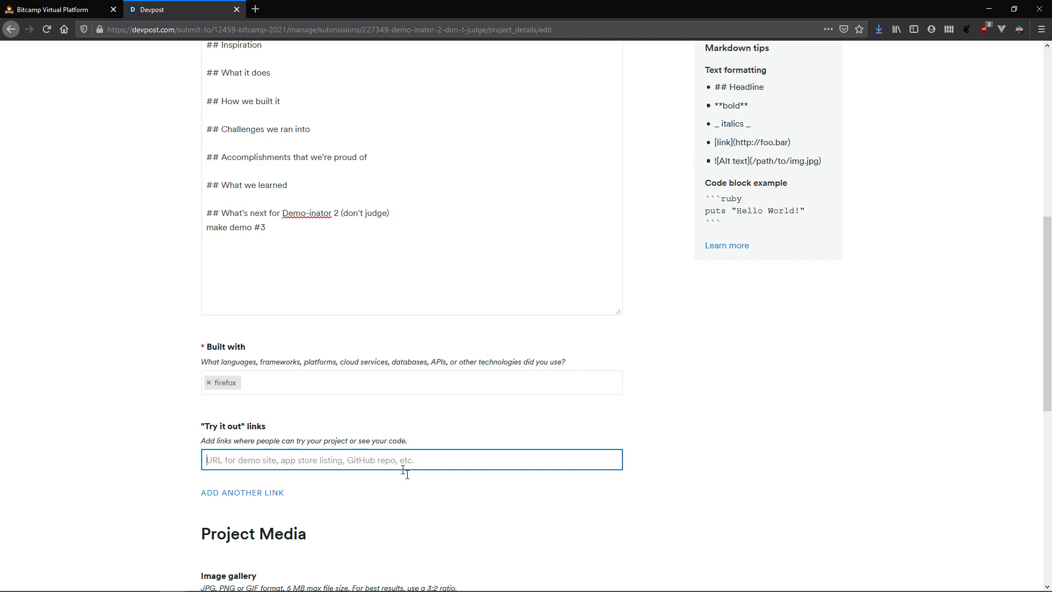
text(https:/)
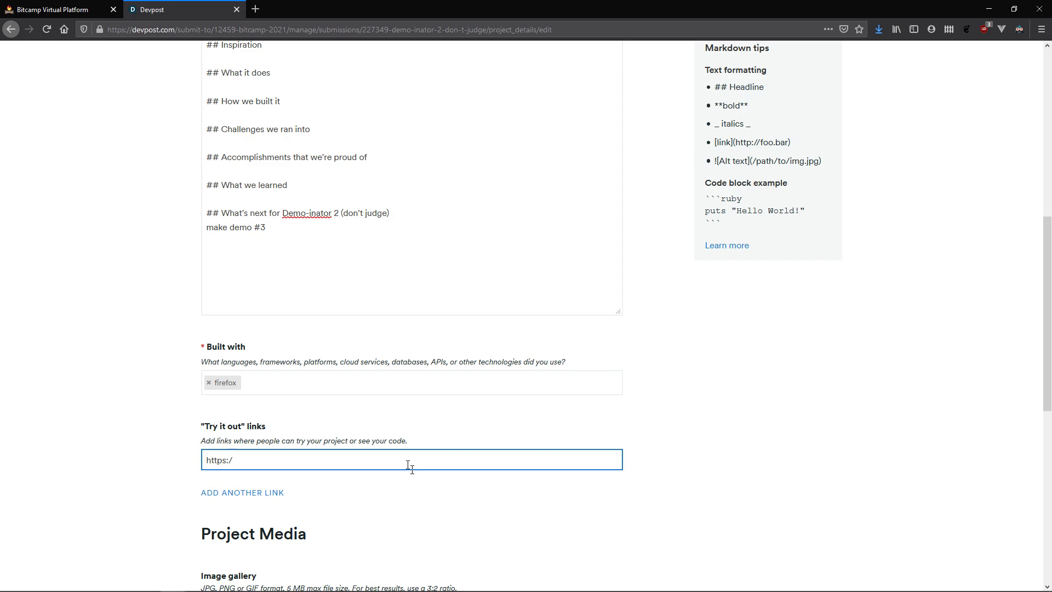
text(/github.com/git)
key(BackSpace)
key(BackSpace)
key(BackSpace)
key(BackSpace)
key(BackSpace)
key(BackSpace)
text(bitc)
click(62, 321)
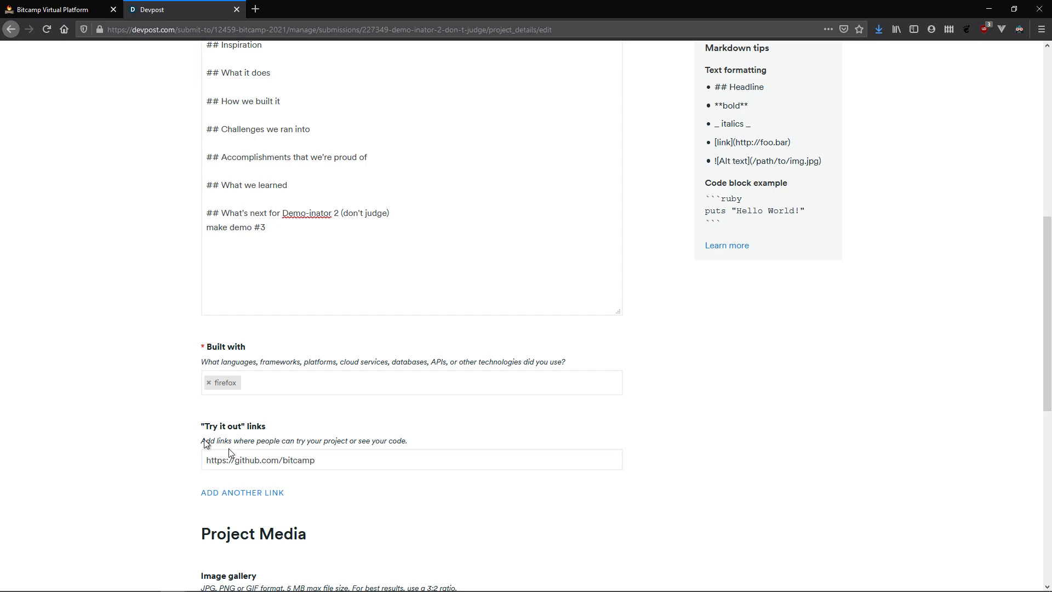
click(361, 465)
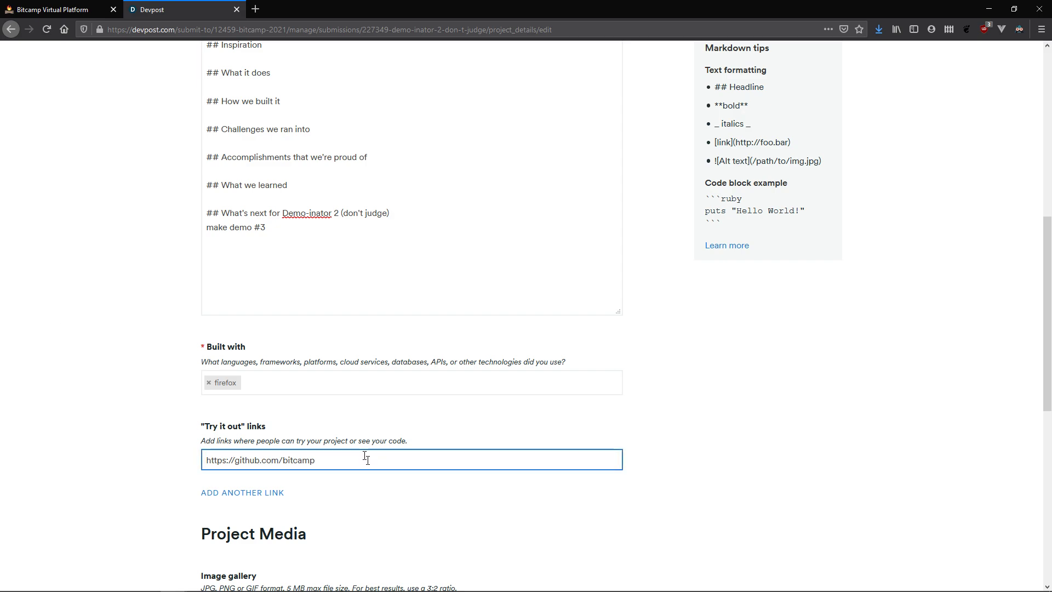
click(277, 493)
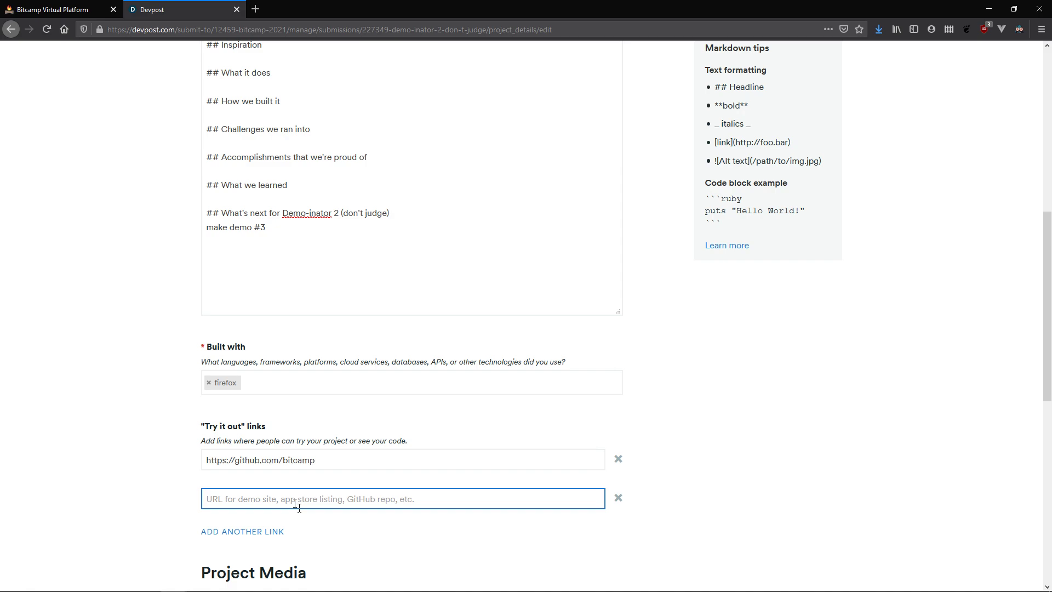
text(https://platform)
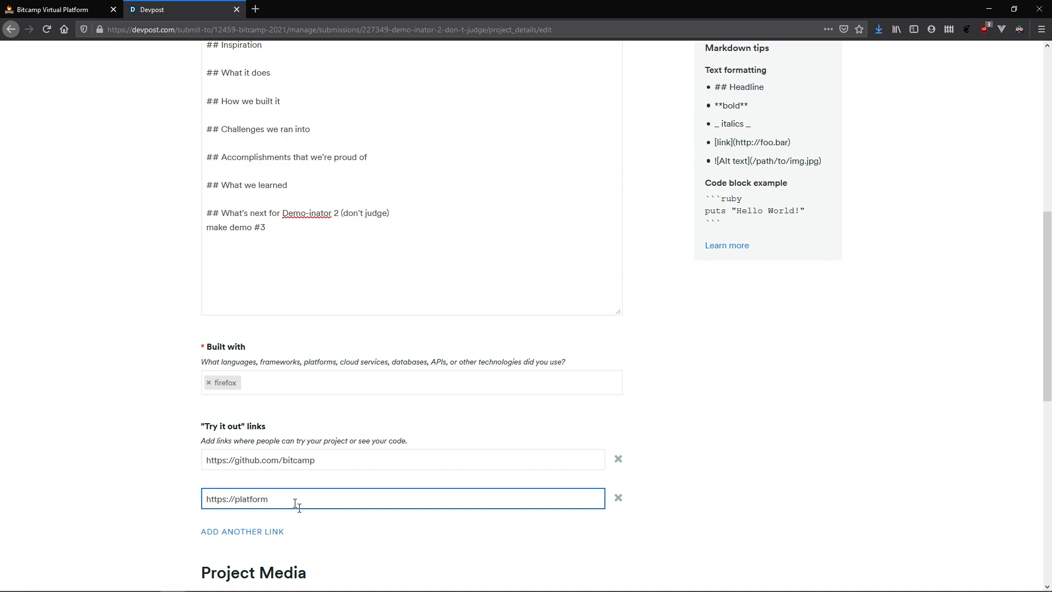
text(camp)
click(101, 390)
Leave the image gallery and video demo link empty and save the project details.
scroll(101, 391, down, 5)
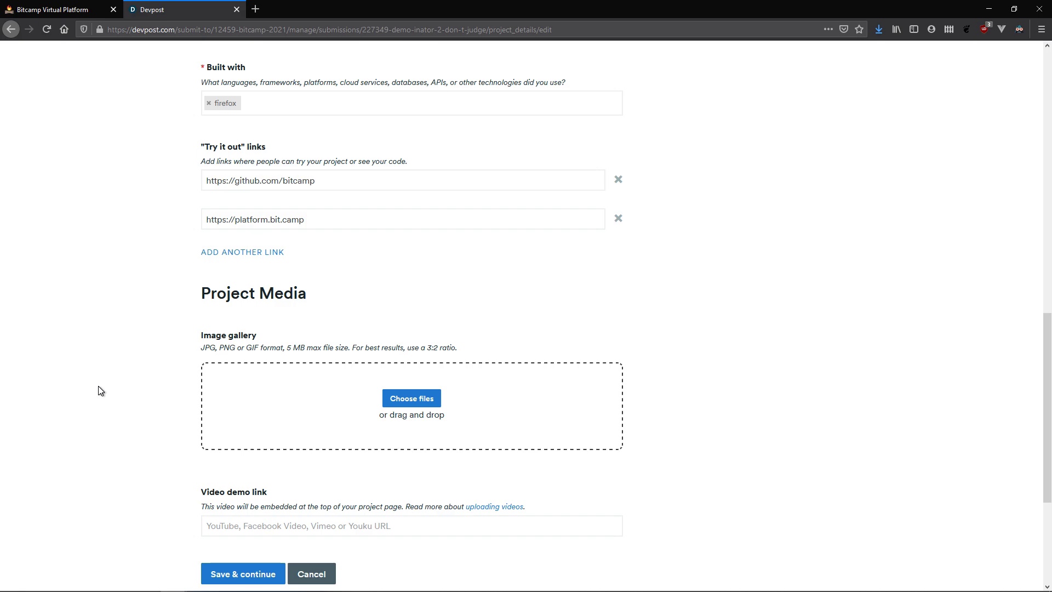
scroll(99, 386, down, 1)
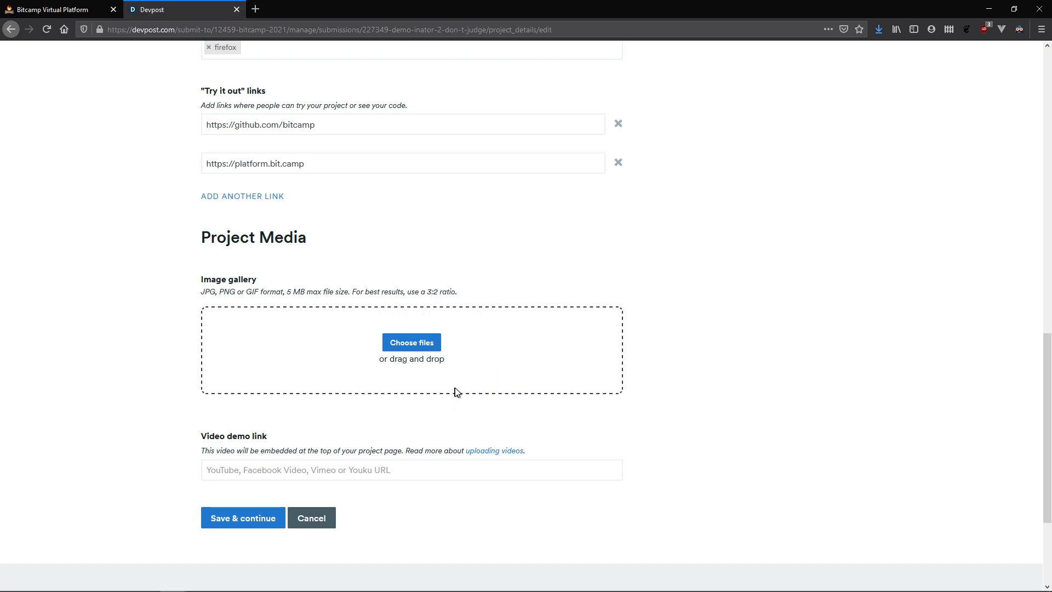
click(386, 469)
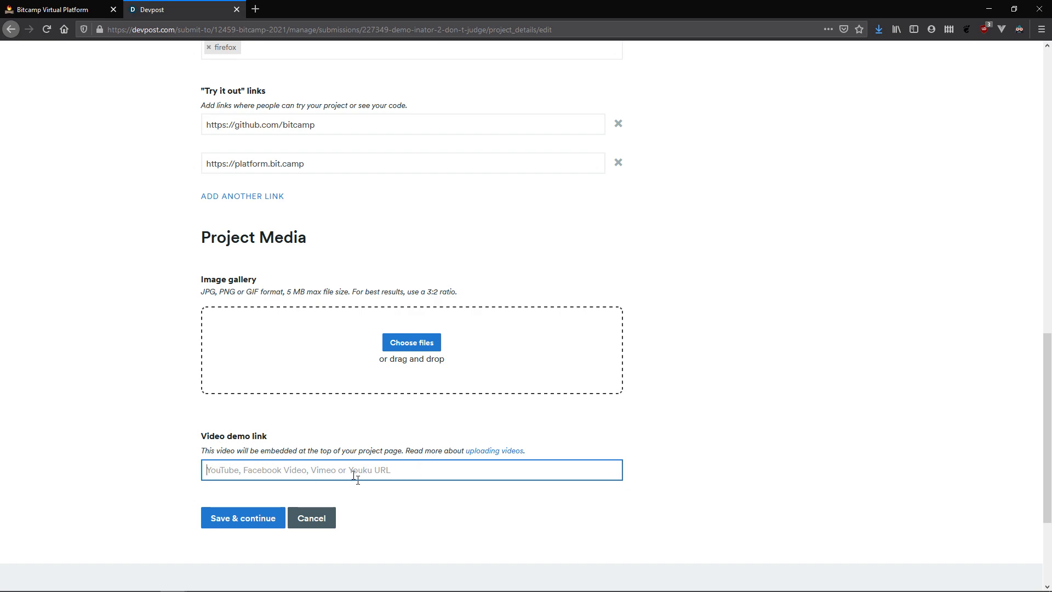
click(162, 475)
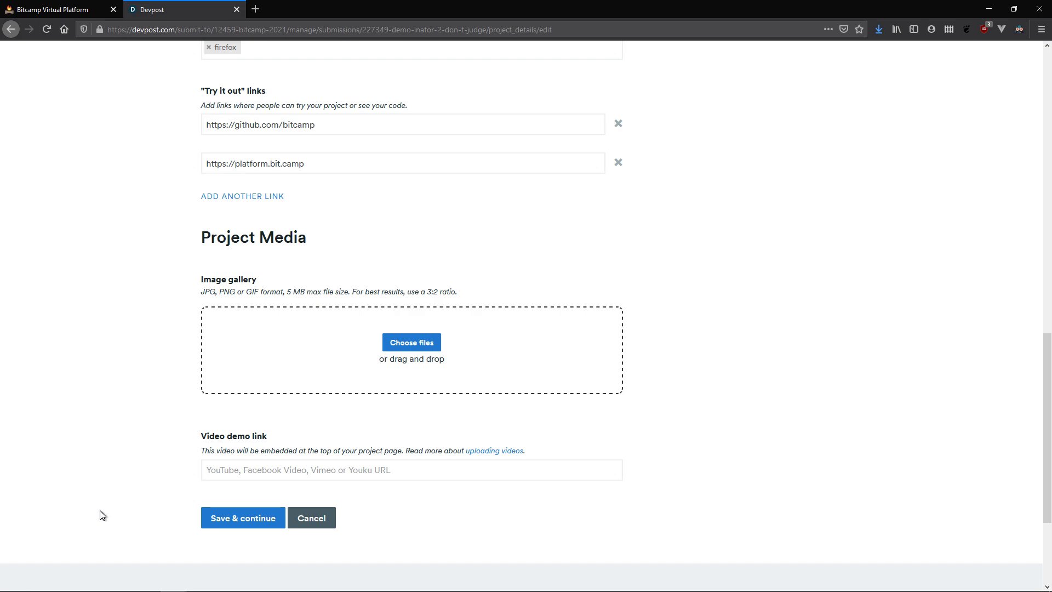
click(234, 523)
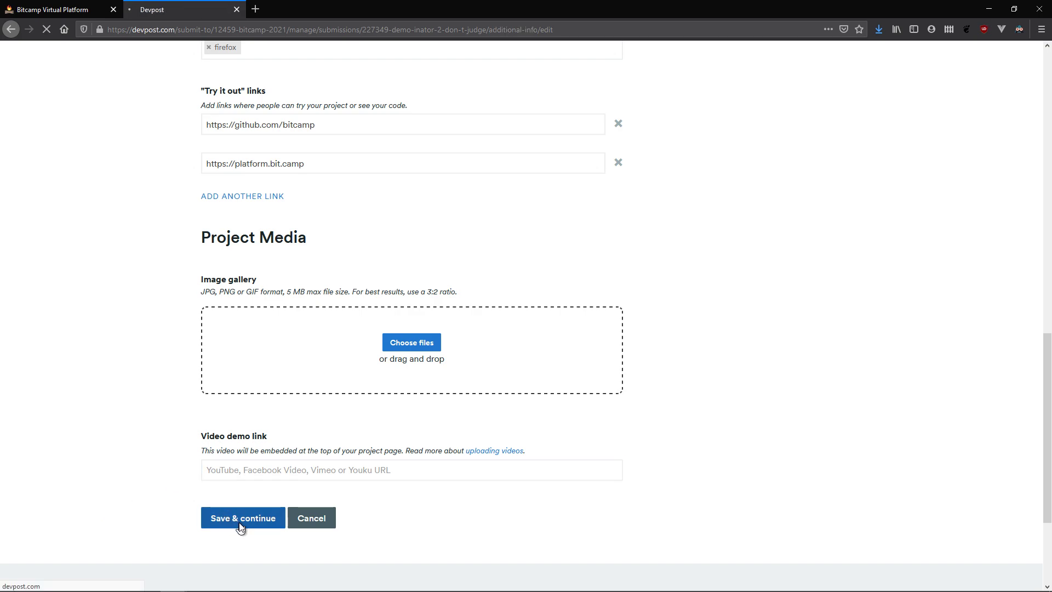
Review the file upload instructions and look through the available sponsor and special prizes in the additional info stage.
scroll(161, 411, down, 1)
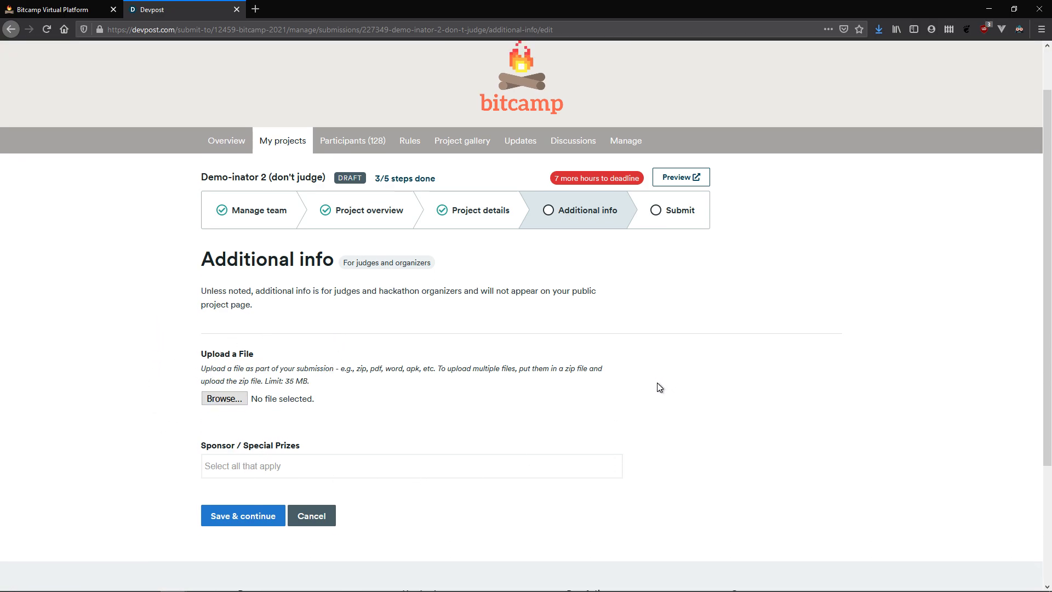
triple_click(196, 352)
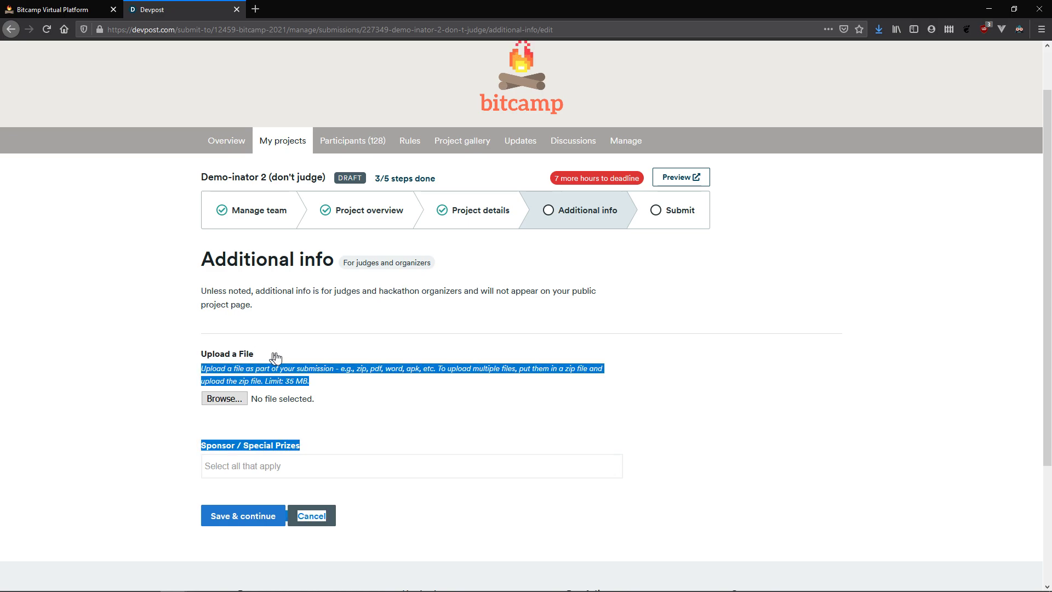
click(622, 378)
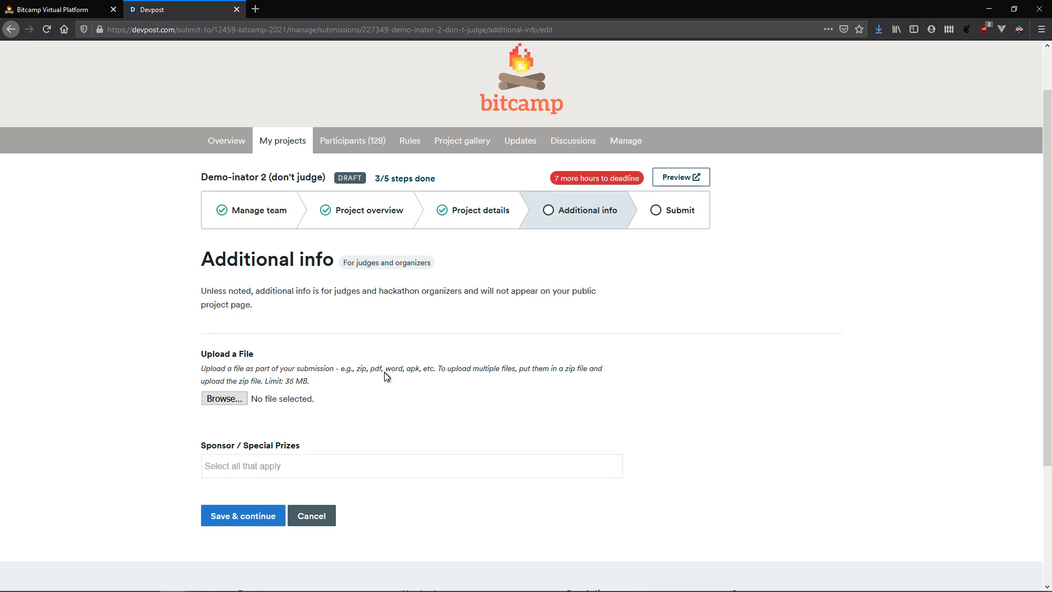
scroll(357, 416, down, 1)
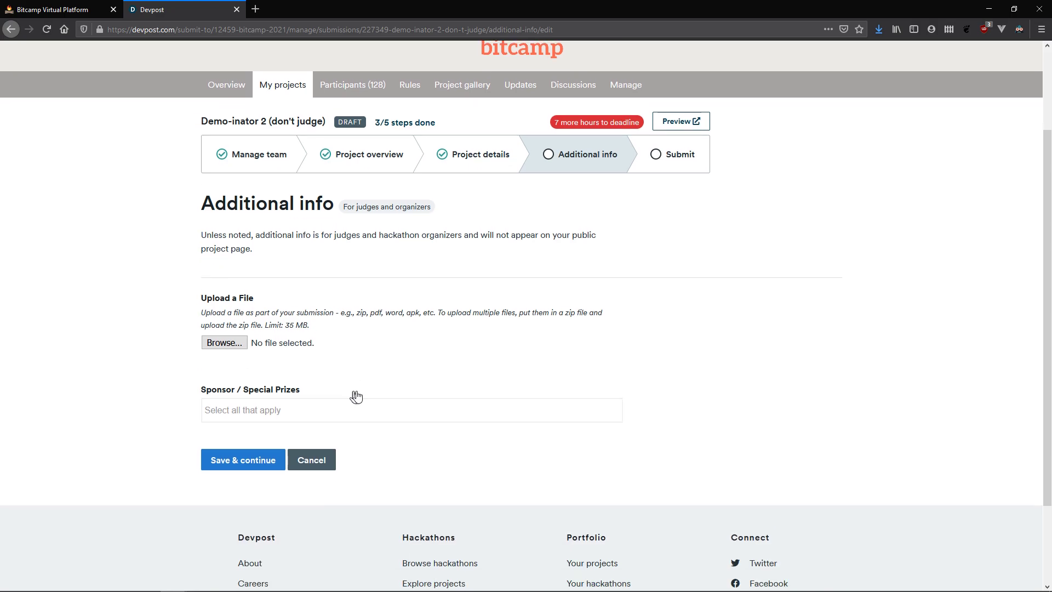
scroll(356, 395, up, 2)
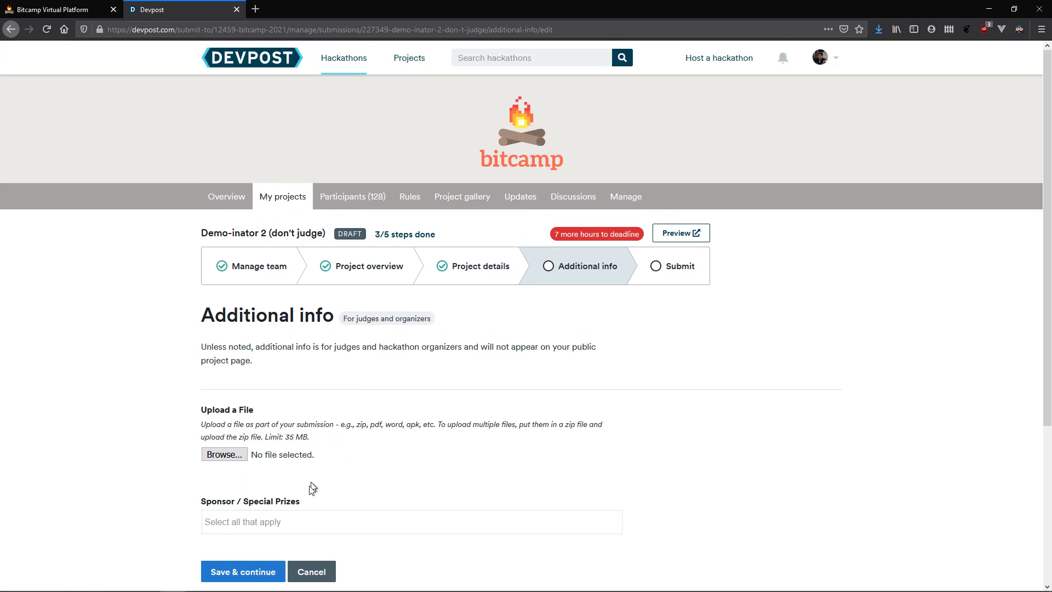
click(299, 521)
scroll(137, 421, down, 1)
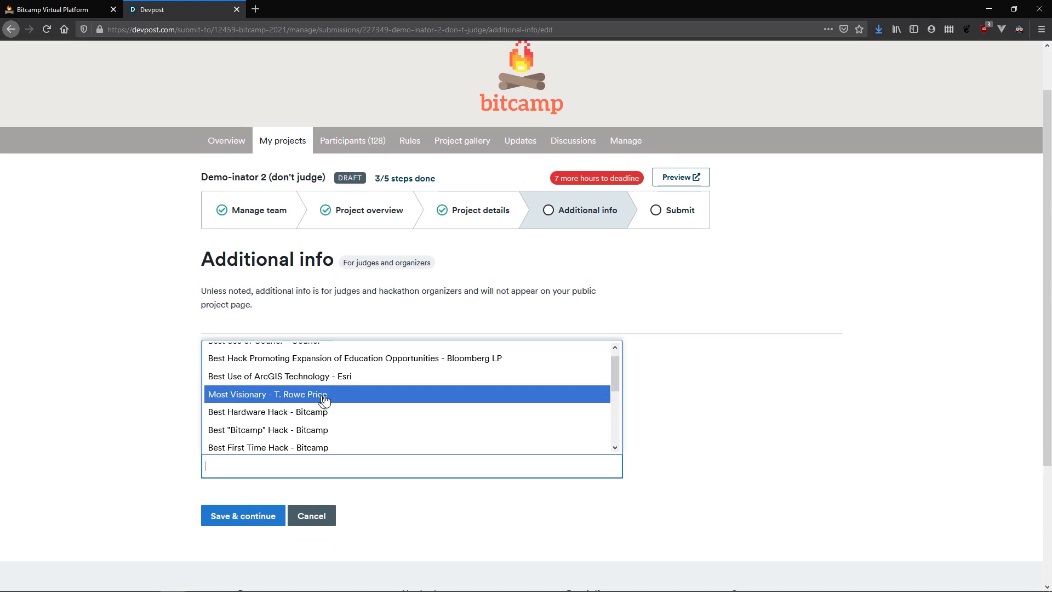
scroll(323, 402, up, 1)
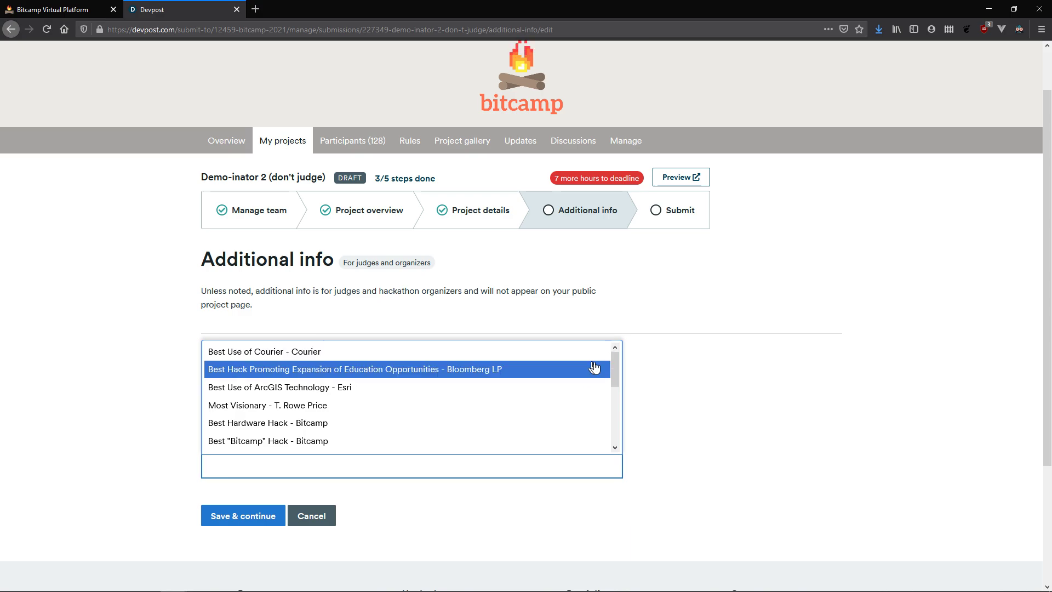
scroll(588, 411, up, 2)
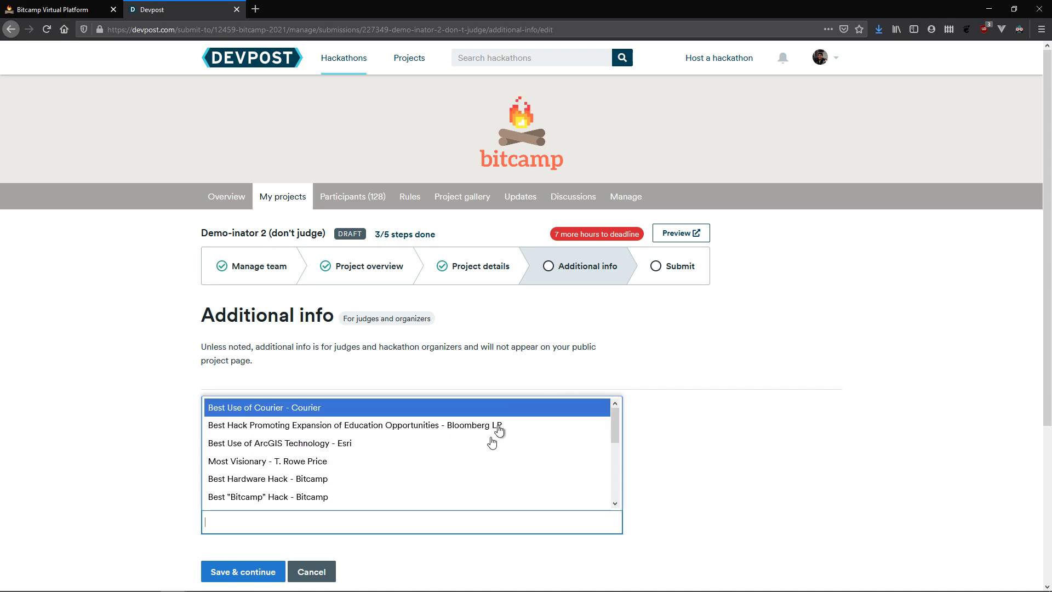
scroll(551, 466, down, 1)
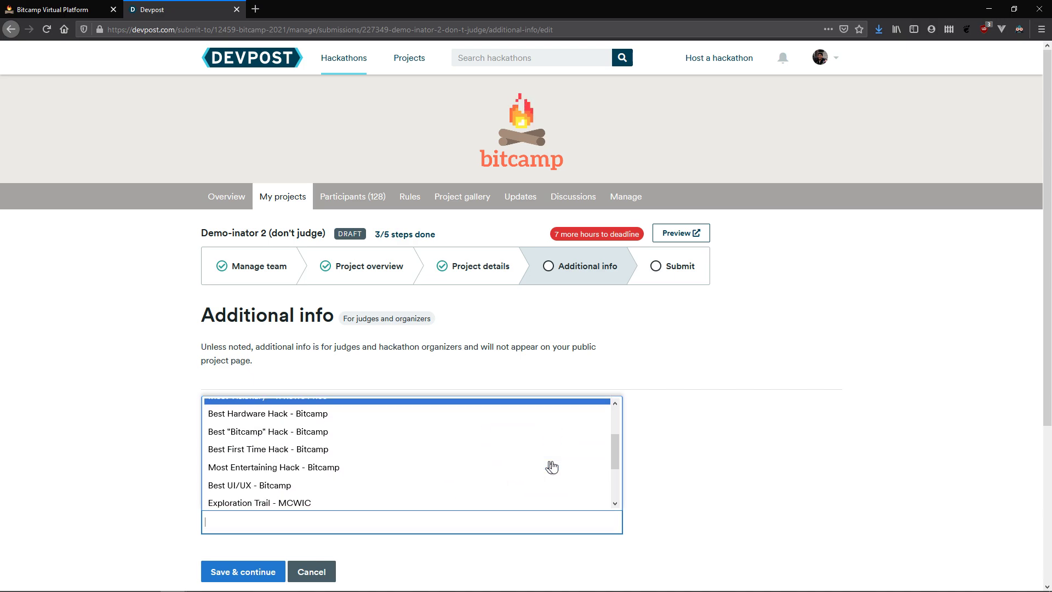
scroll(552, 466, up, 1)
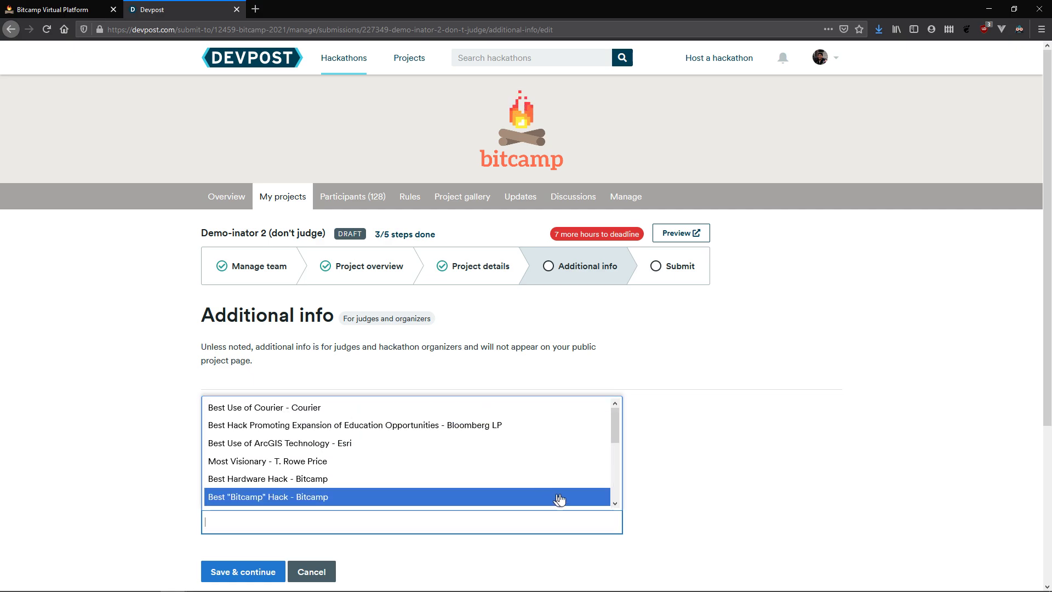
scroll(558, 490, down, 1)
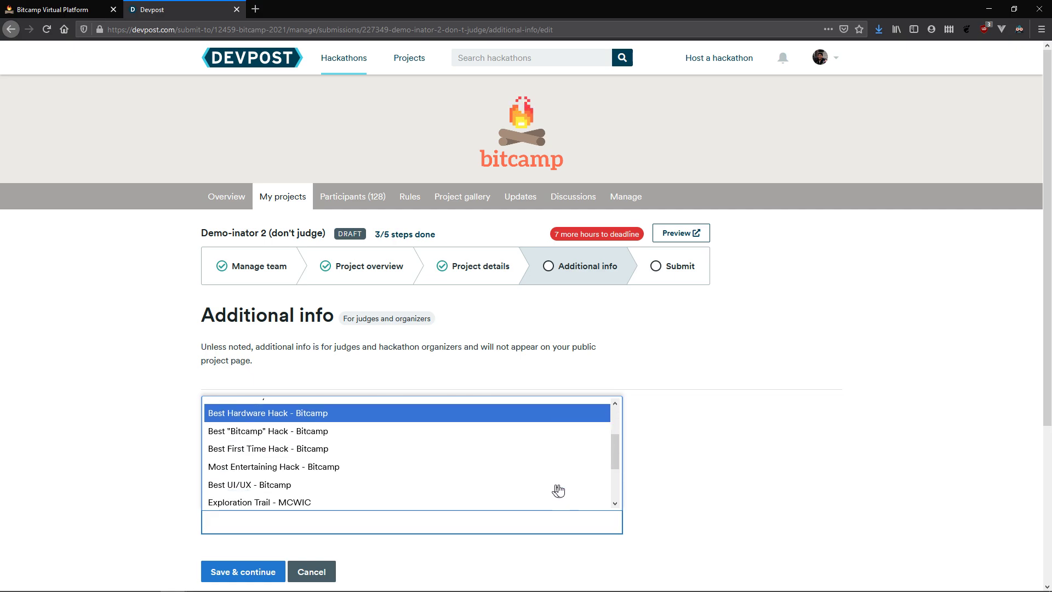
scroll(557, 489, up, 1)
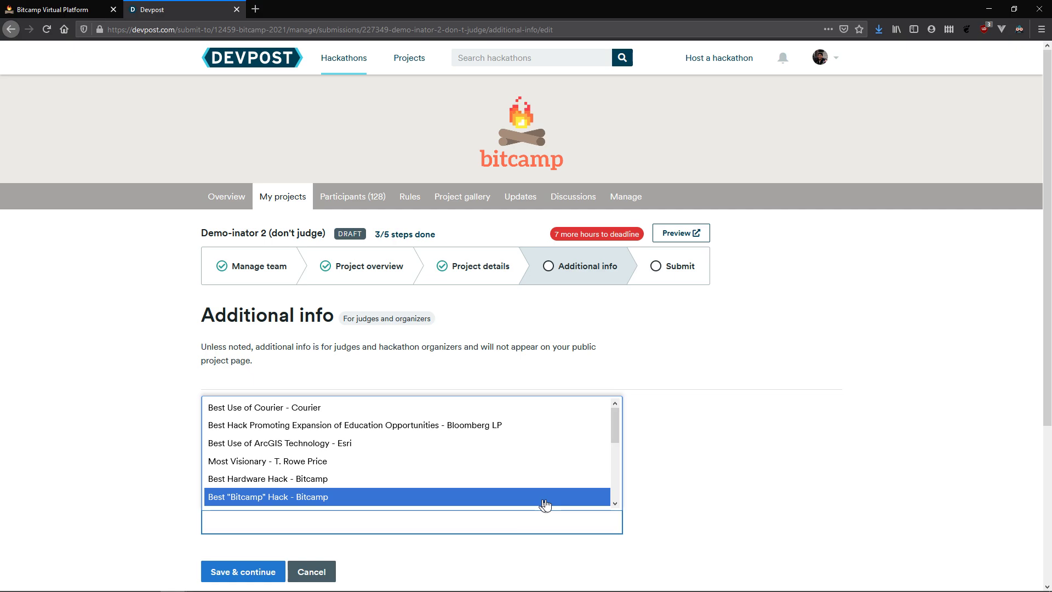
Choose the prizes Best "Bitcamp" Hack - Bitcamp and Best Use of Courier - Courier for the project.
click(542, 500)
click(527, 523)
scroll(412, 442, down, 1)
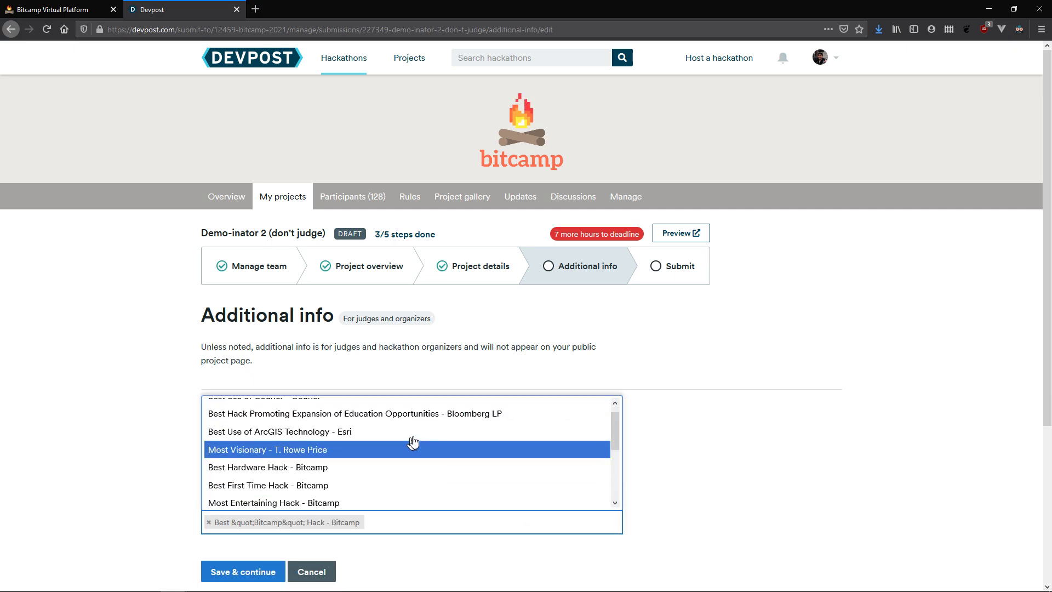
scroll(412, 438, up, 2)
click(412, 408)
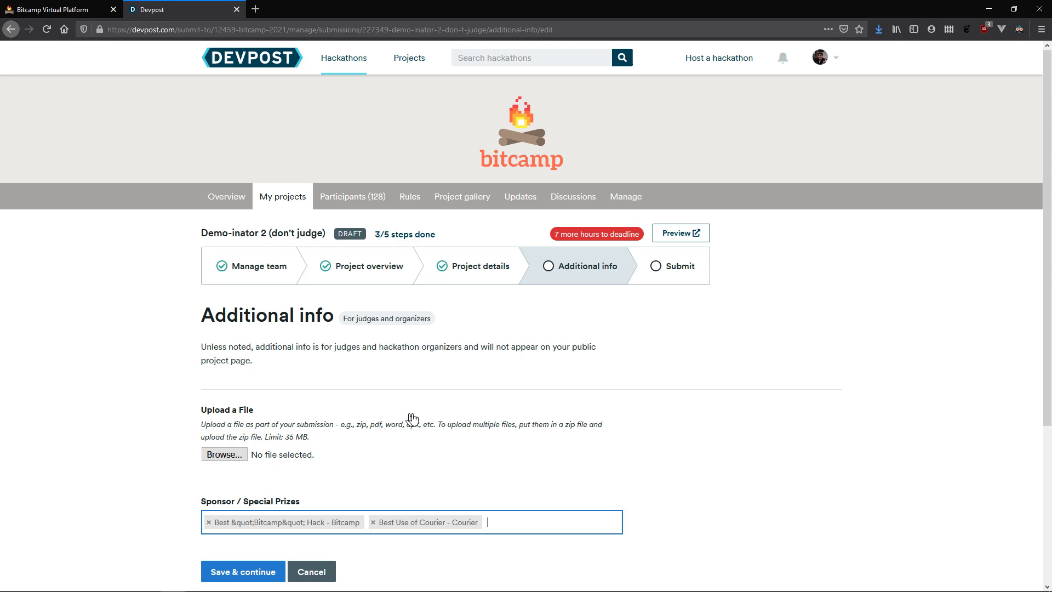
Add the prize Best UI/UX - Bitcamp to the selection and save the additional info.
click(508, 523)
scroll(502, 465, down, 5)
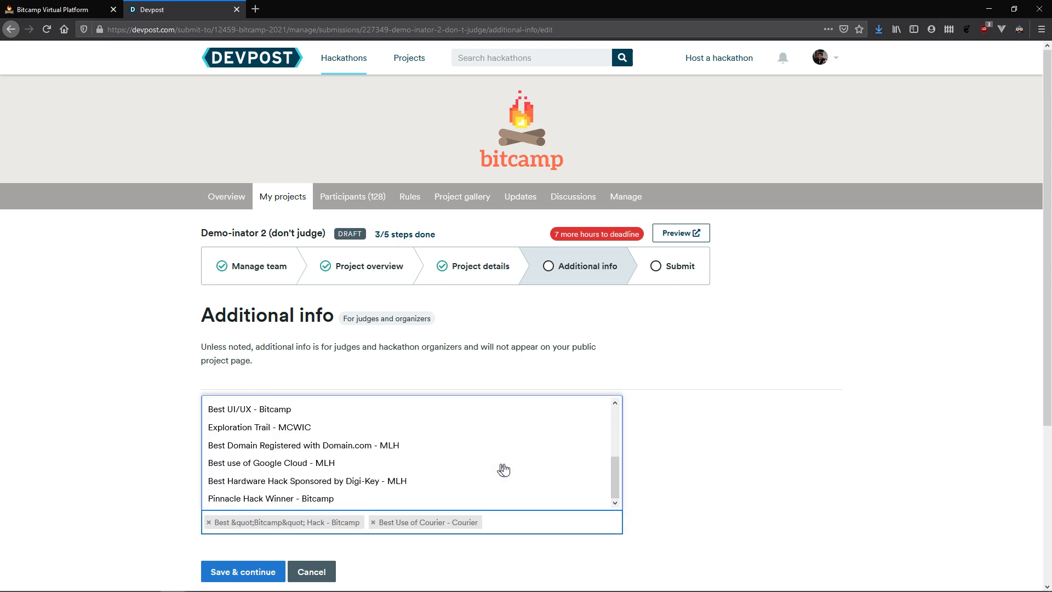
scroll(503, 470, down, 2)
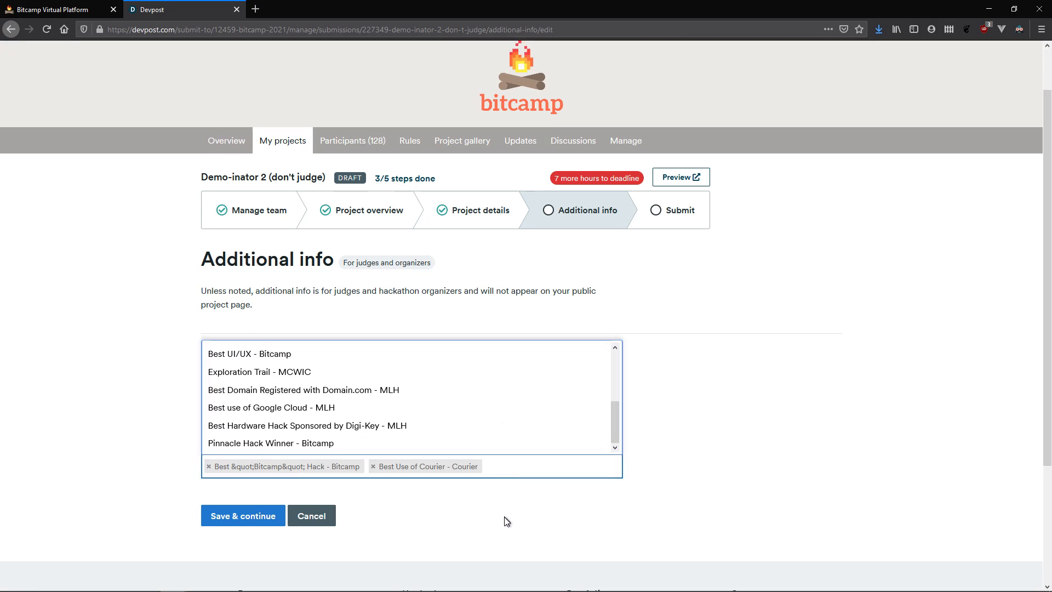
click(384, 359)
click(701, 466)
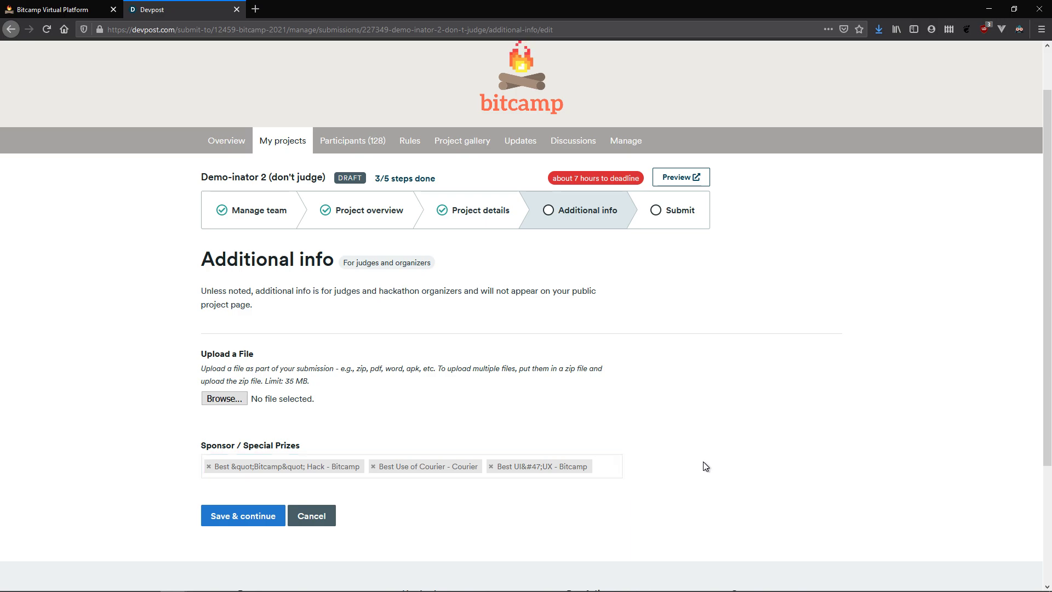
click(262, 517)
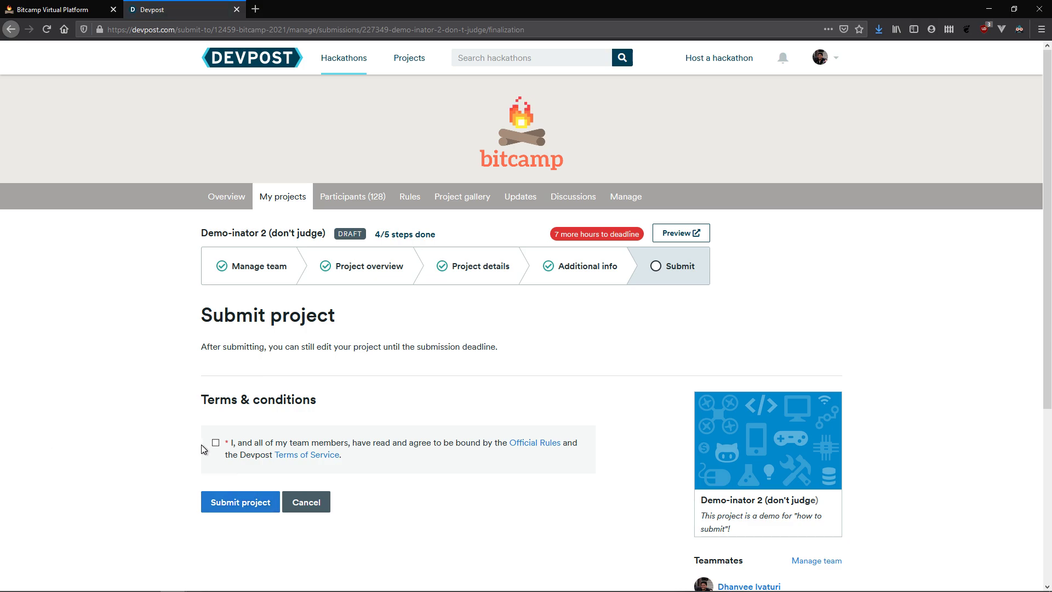
Agree to the official rules and terms of service and submit the project.
click(213, 444)
scroll(136, 412, down, 1)
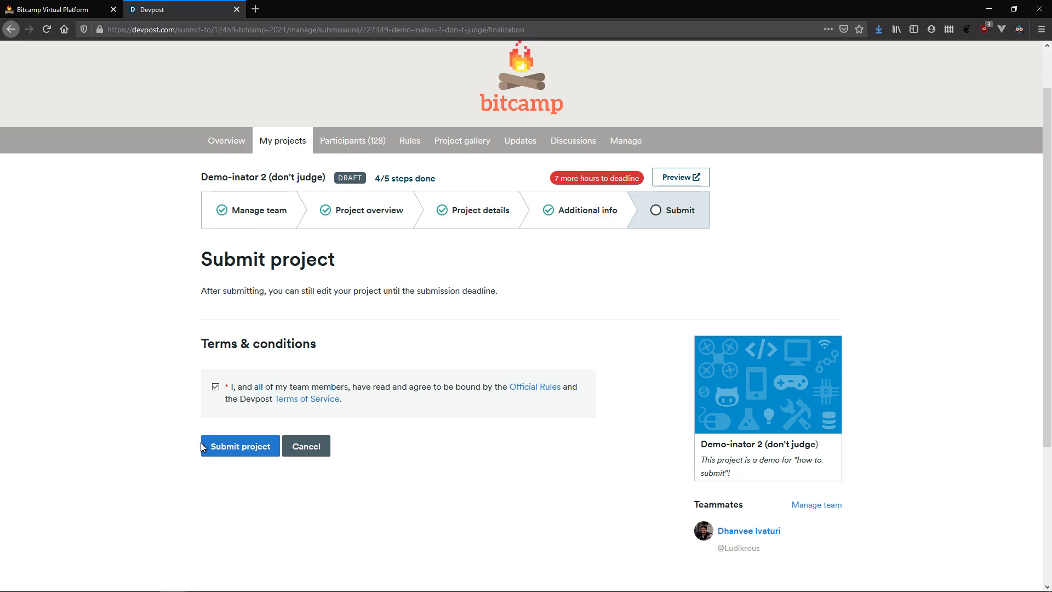
click(230, 448)
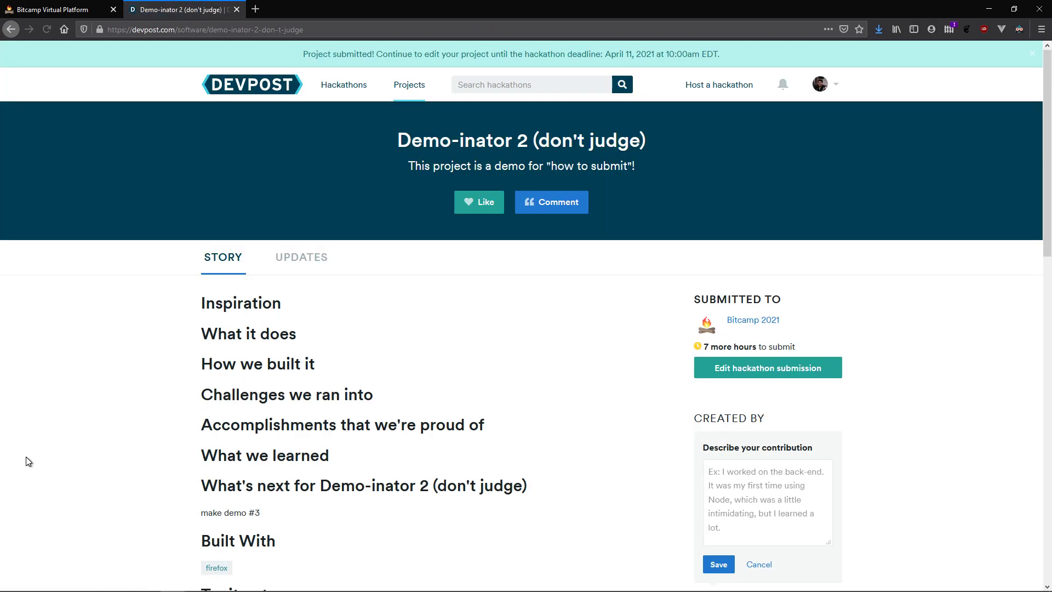
Review the submitted project's public page and reopen the hackathon submission at its project details.
scroll(517, 411, down, 5)
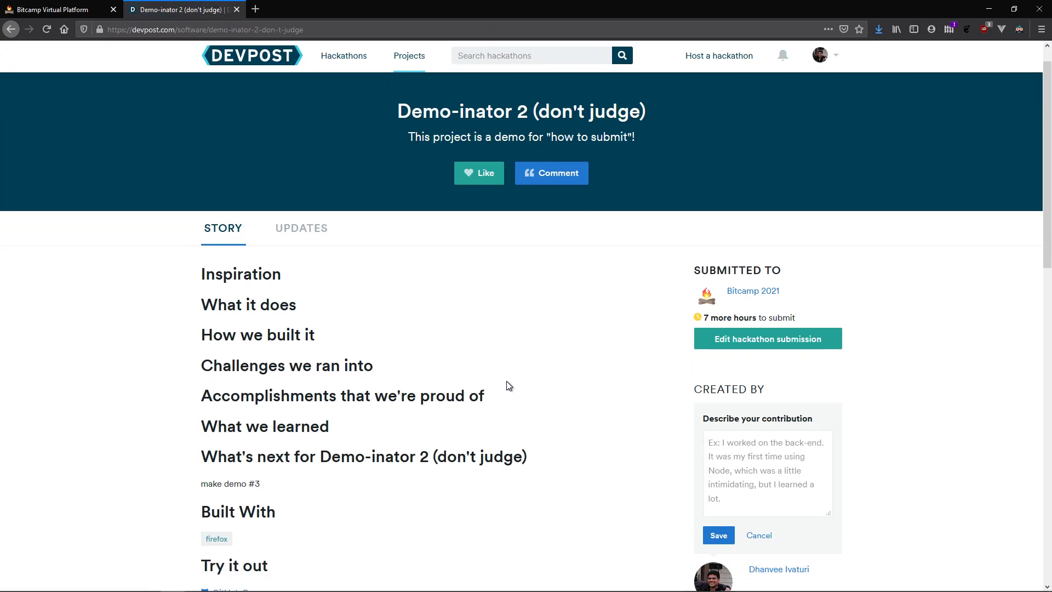
scroll(498, 376, up, 2)
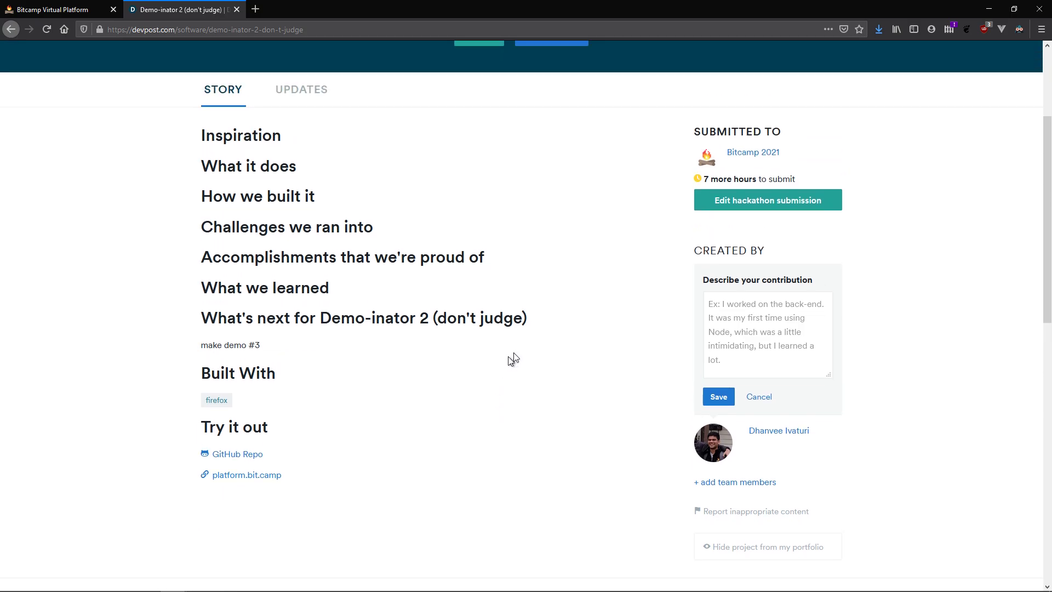
click(755, 204)
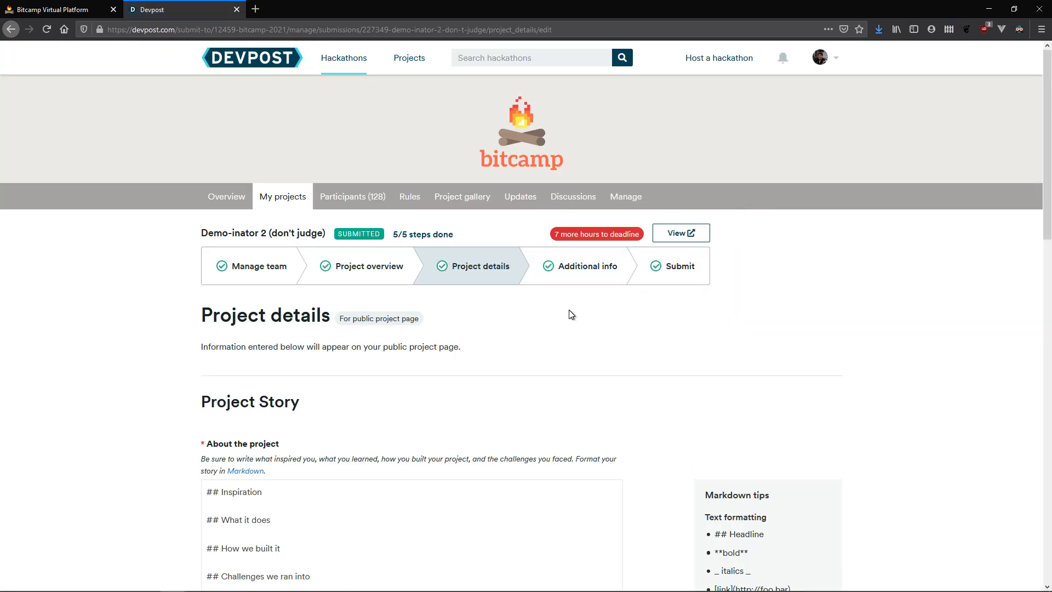
scroll(569, 314, down, 2)
scroll(569, 314, up, 4)
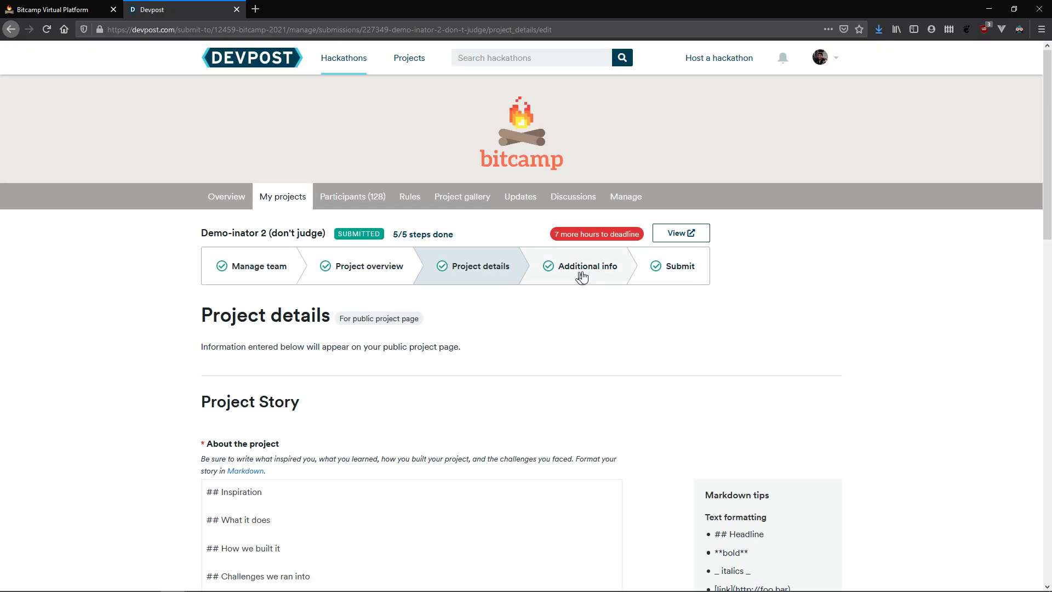
Review the submission's additional info, final submission and project details stages, checking what can still be edited.
click(581, 268)
click(512, 276)
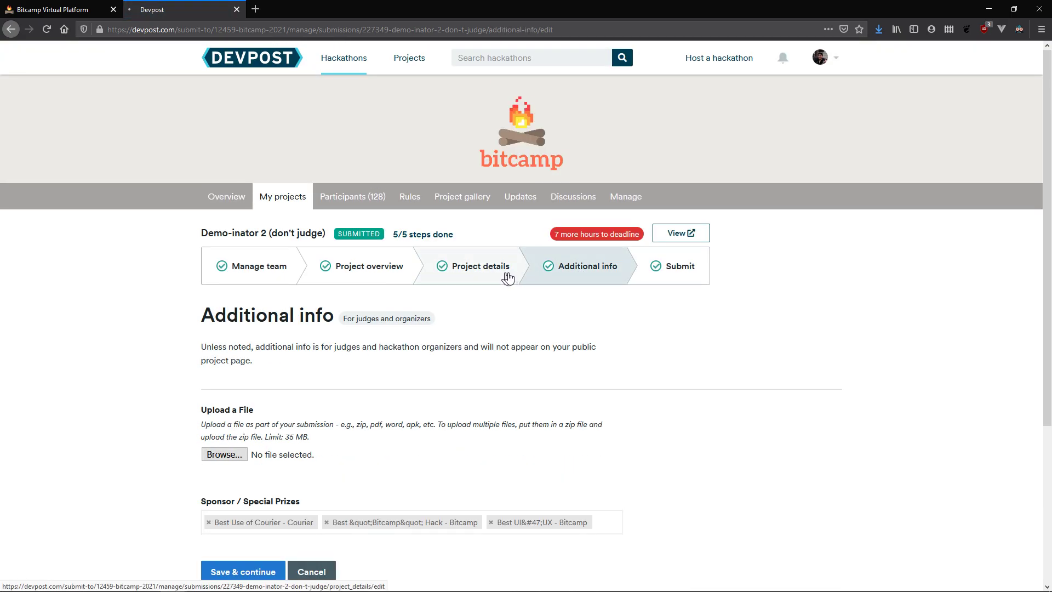
click(684, 275)
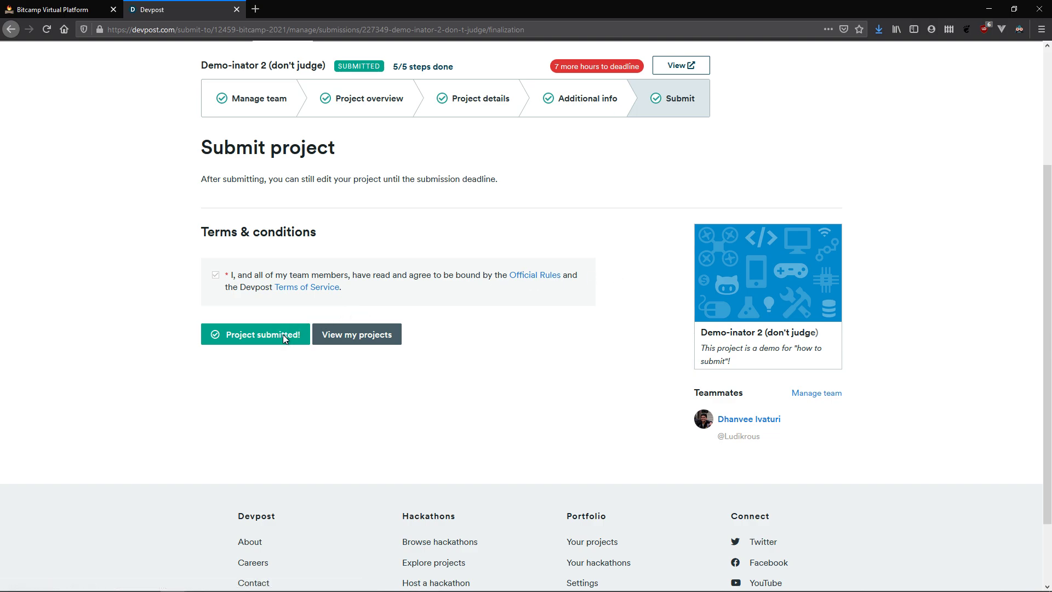
click(6, 30)
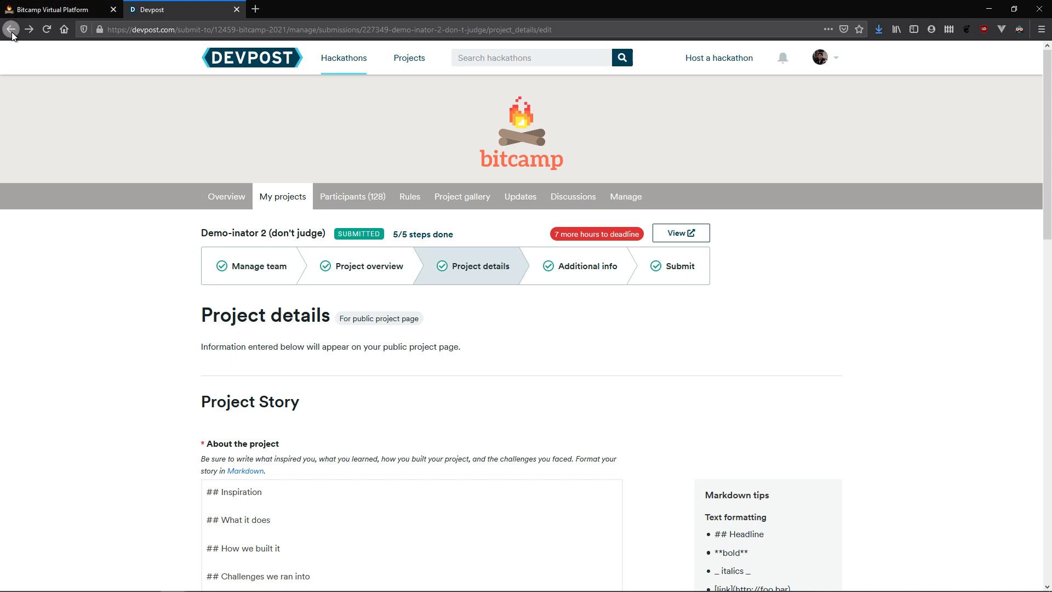
click(11, 31)
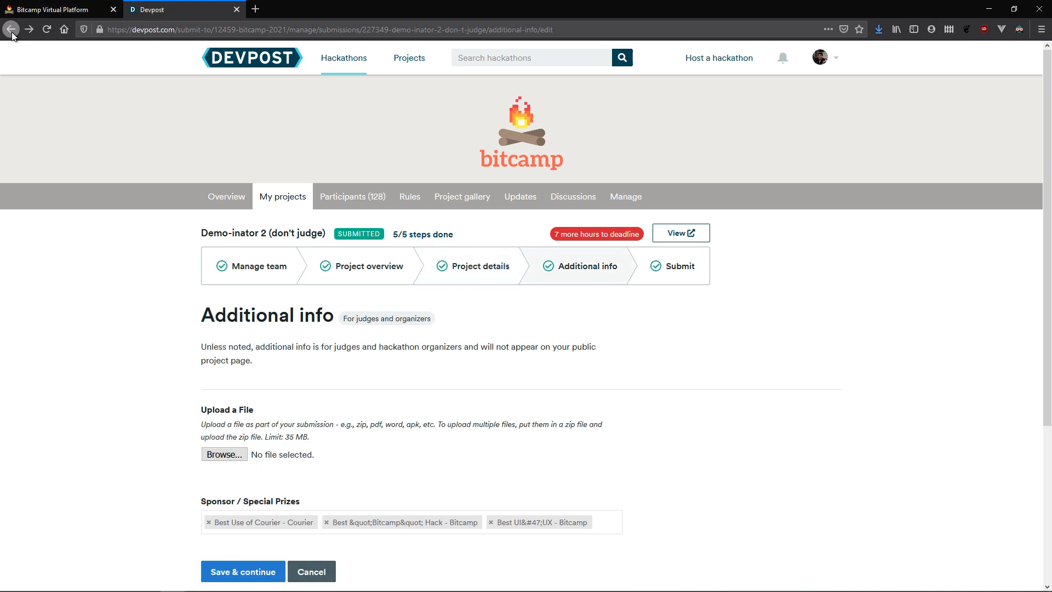
click(434, 265)
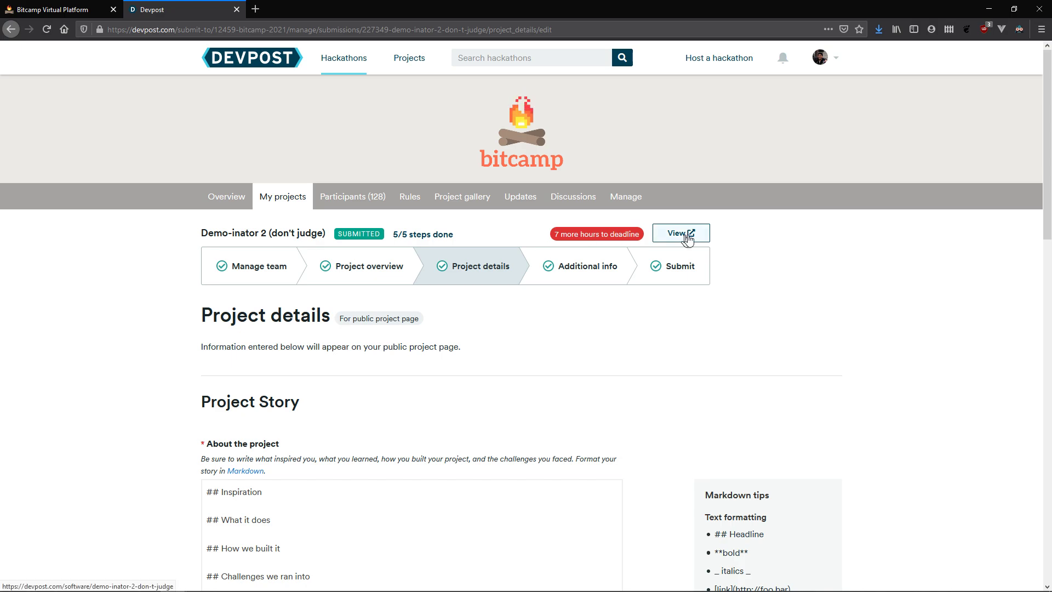
scroll(570, 331, down, 3)
click(572, 333)
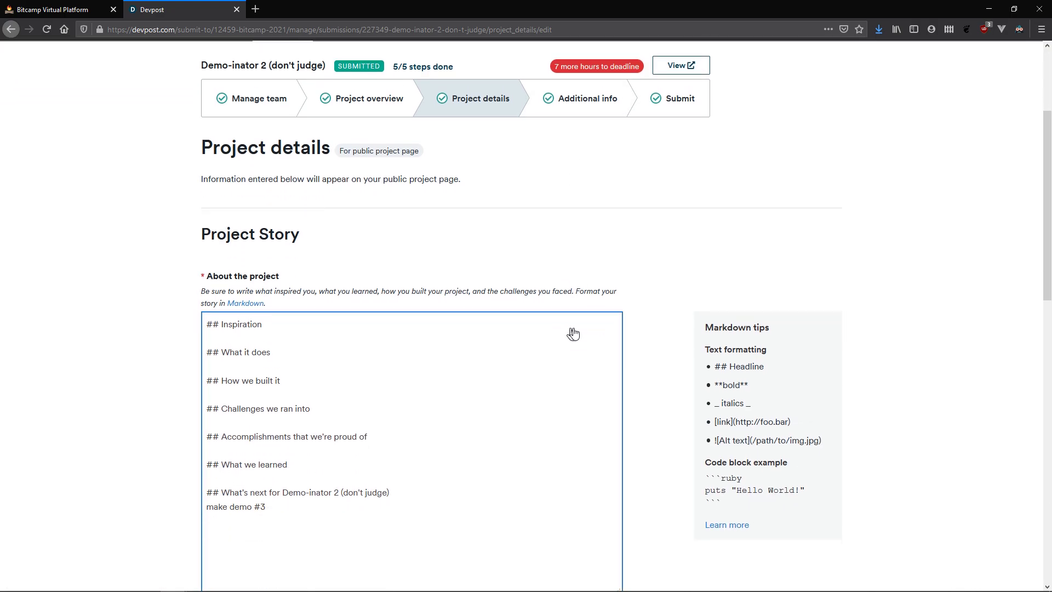
scroll(570, 329, down, 1)
scroll(570, 328, up, 4)
click(386, 266)
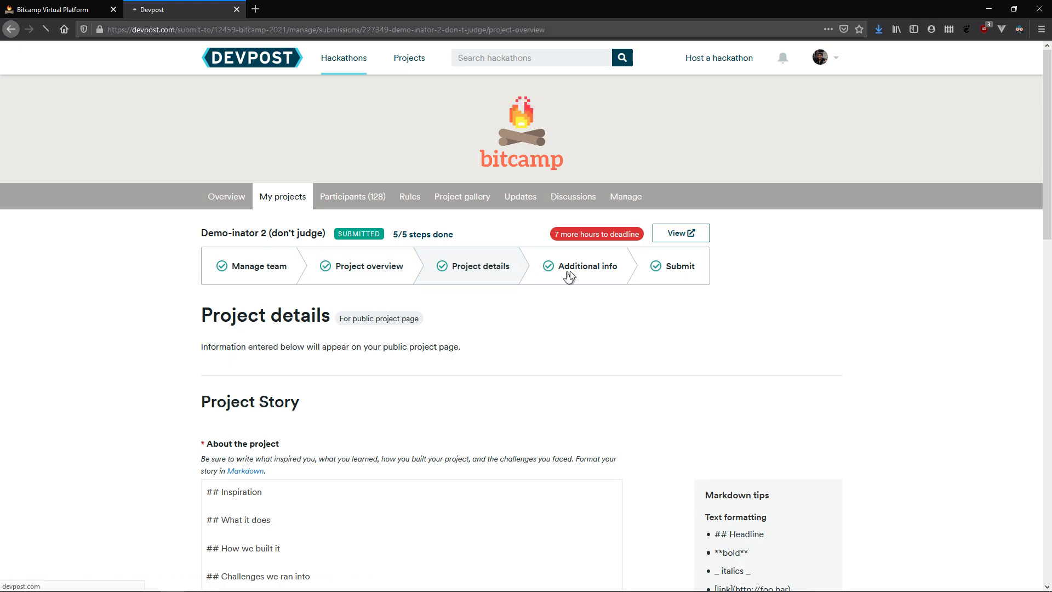
click(569, 272)
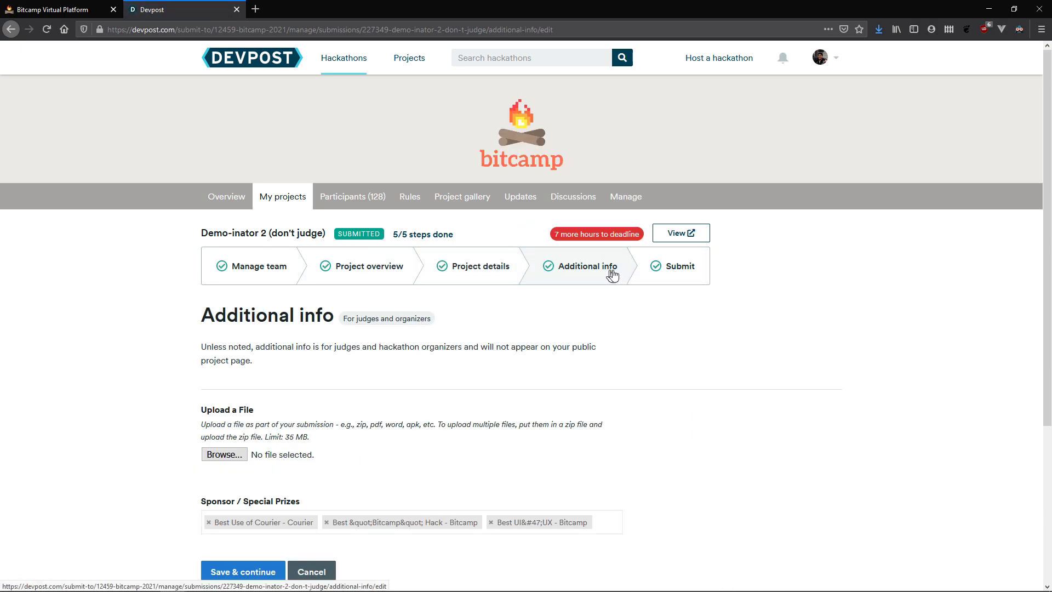
Open the project's public page and examine its title, tagline, story sections and links.
click(669, 235)
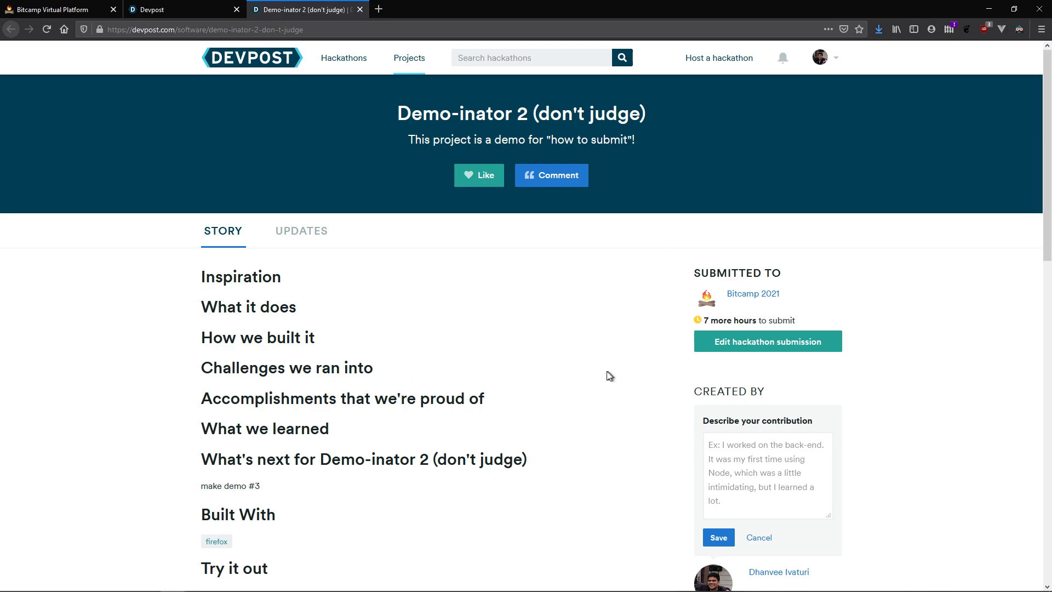
scroll(632, 252, down, 5)
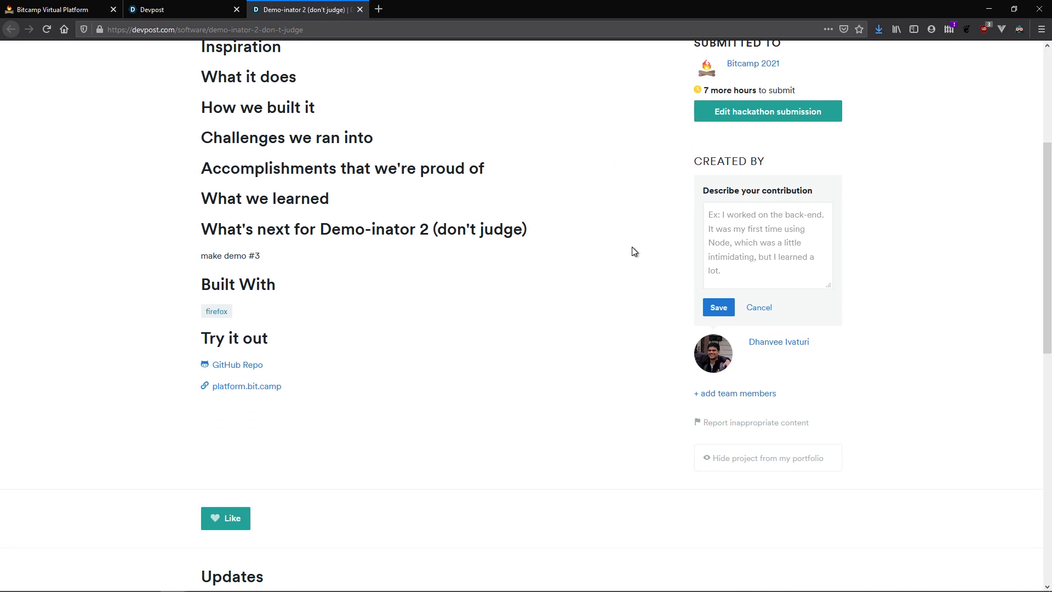
scroll(632, 251, up, 5)
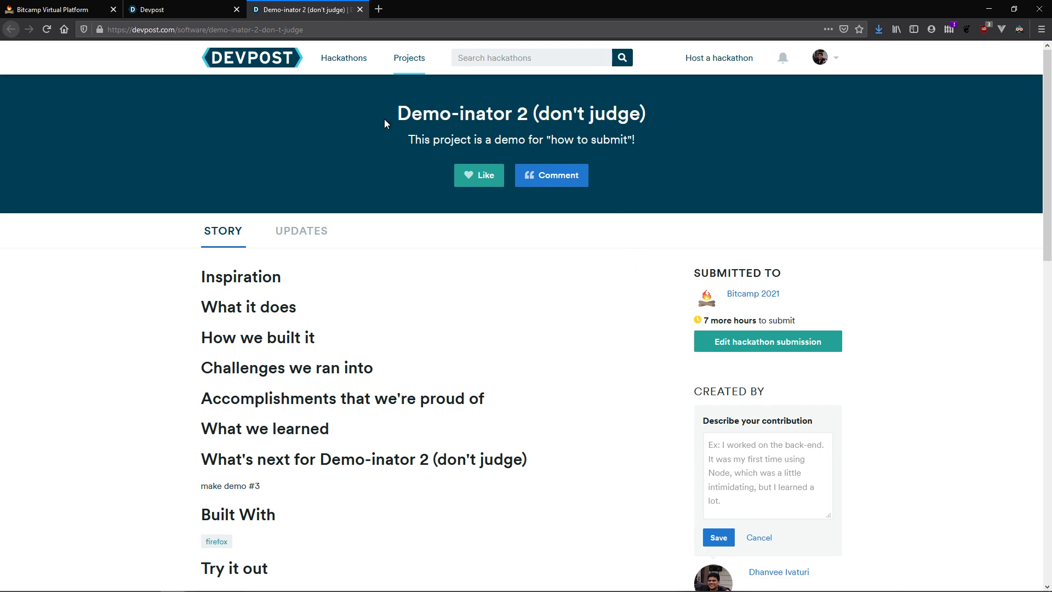
drag(386, 115, 658, 125)
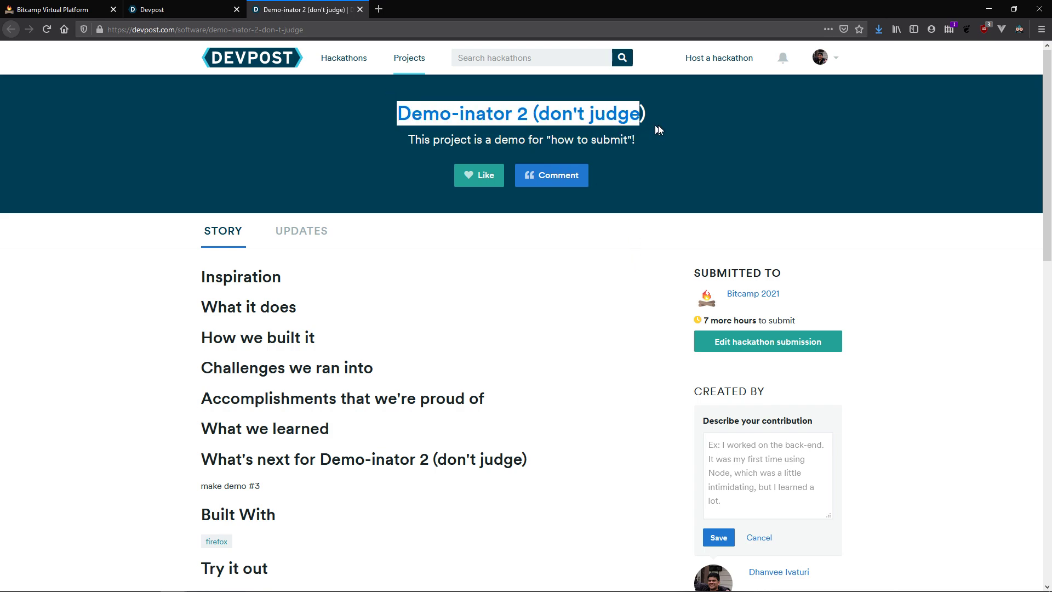
triple_click(601, 144)
click(623, 171)
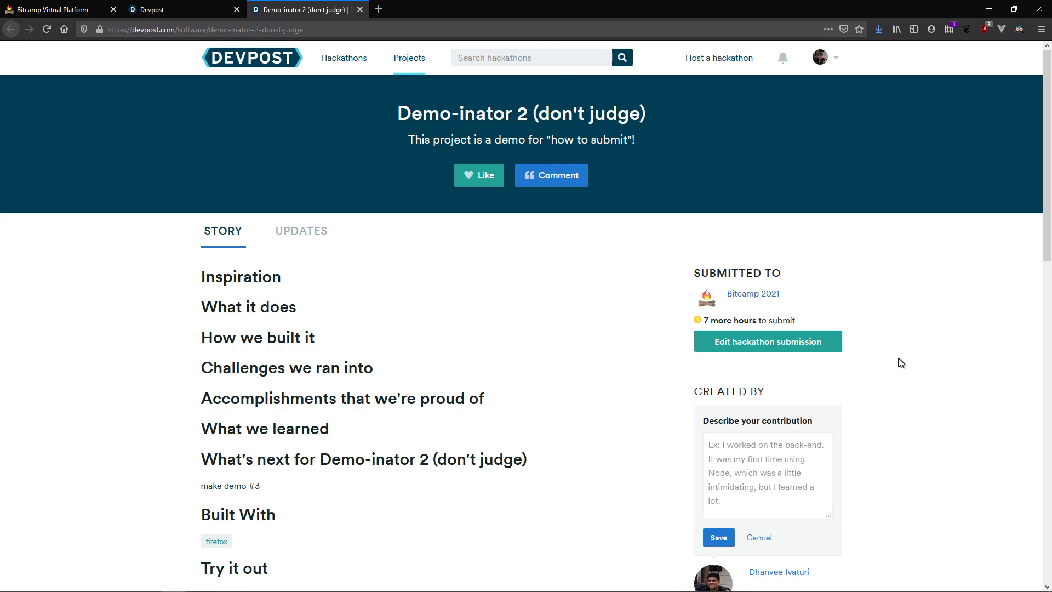
Copy the public project page's address and enter it as the Devpost Link in the Bitcamp platform's project form.
click(244, 29)
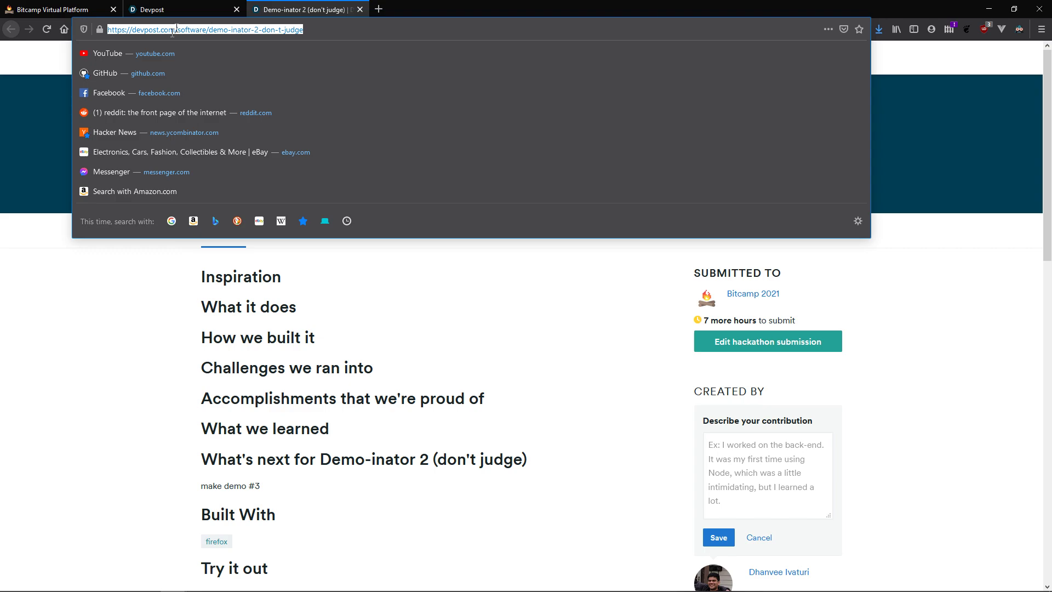
drag(109, 30, 417, 29)
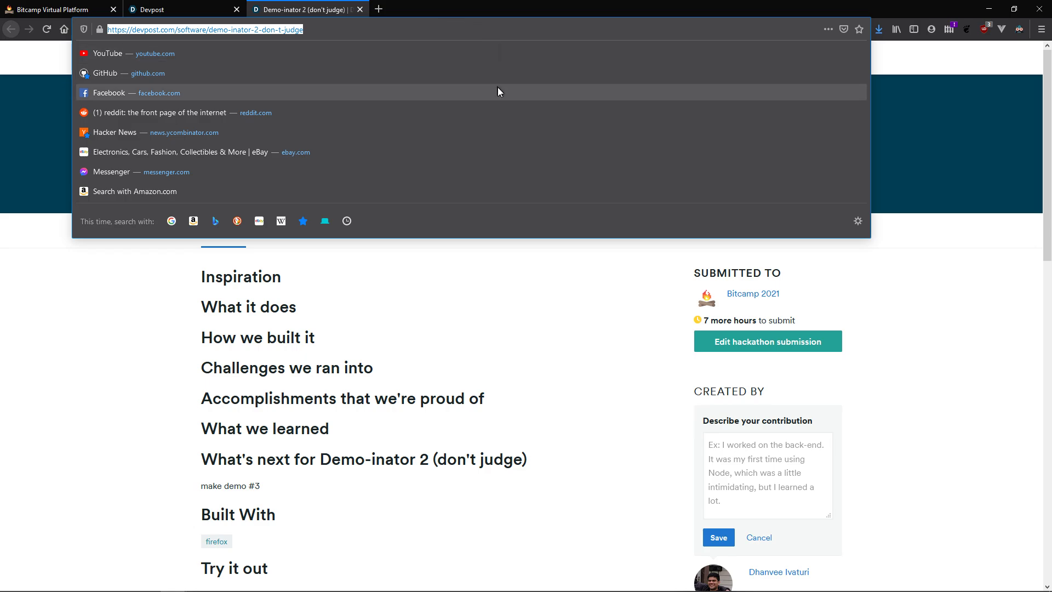
click(479, 257)
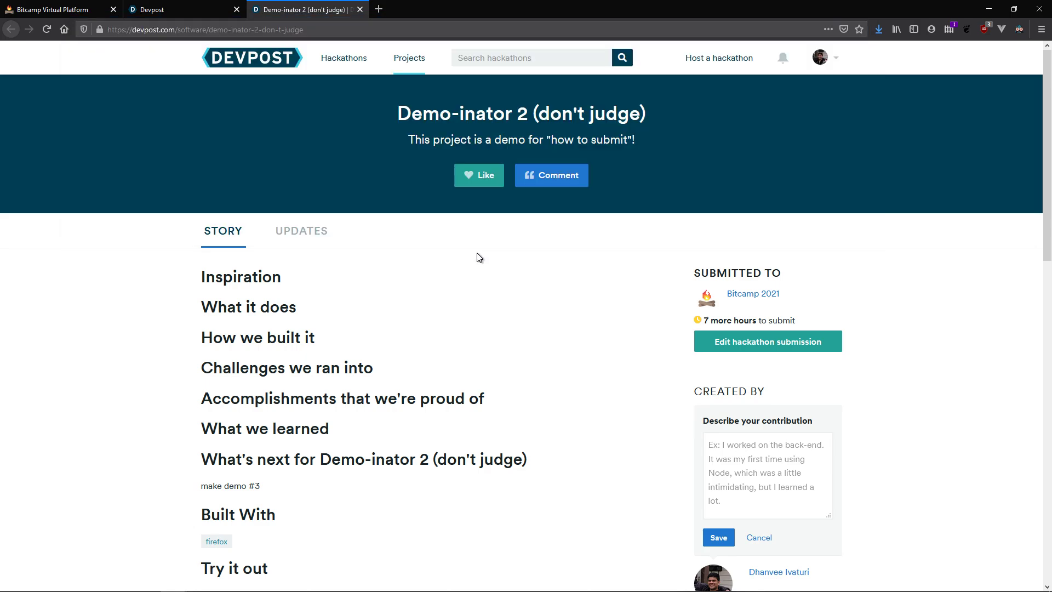
key(ctrl+l)
key(ctrl+c)
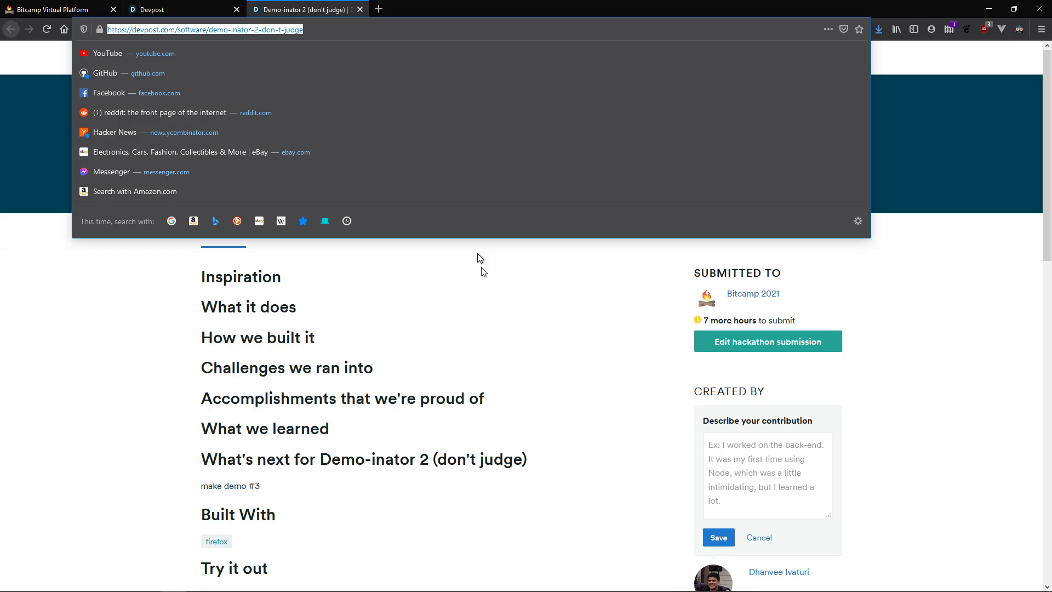
click(479, 258)
key(ctrl+Tab)
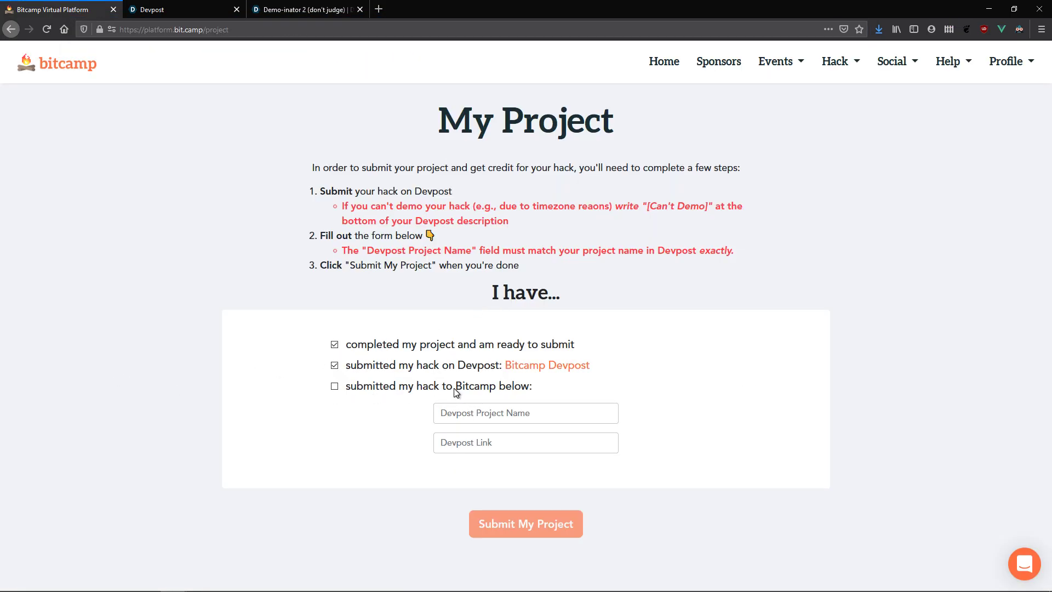
click(497, 446)
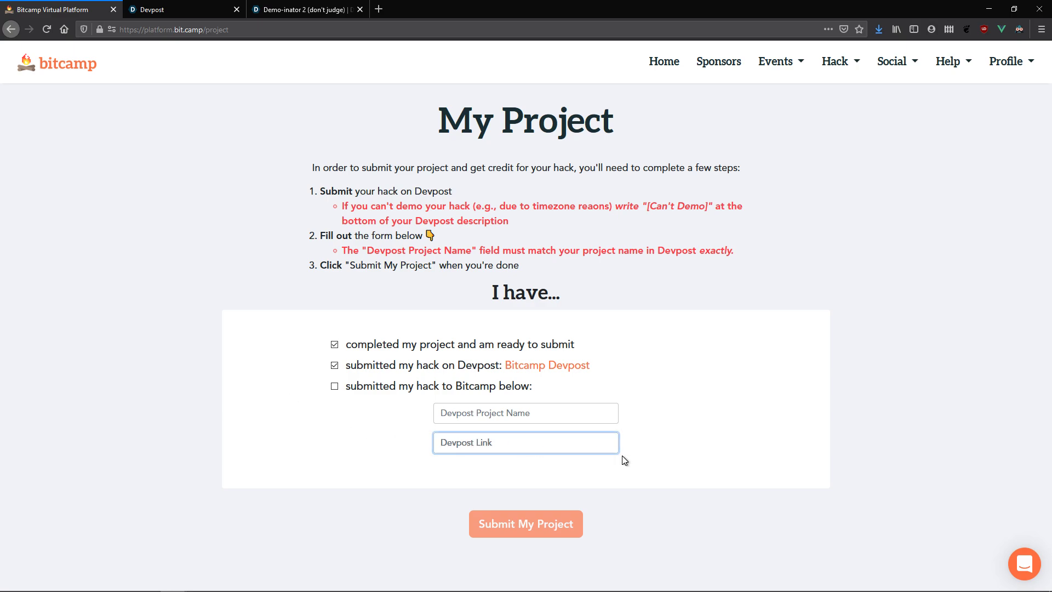
key(ctrl+v)
Copy the Devpost project page's address again and replace the form's Devpost Link with it.
click(489, 417)
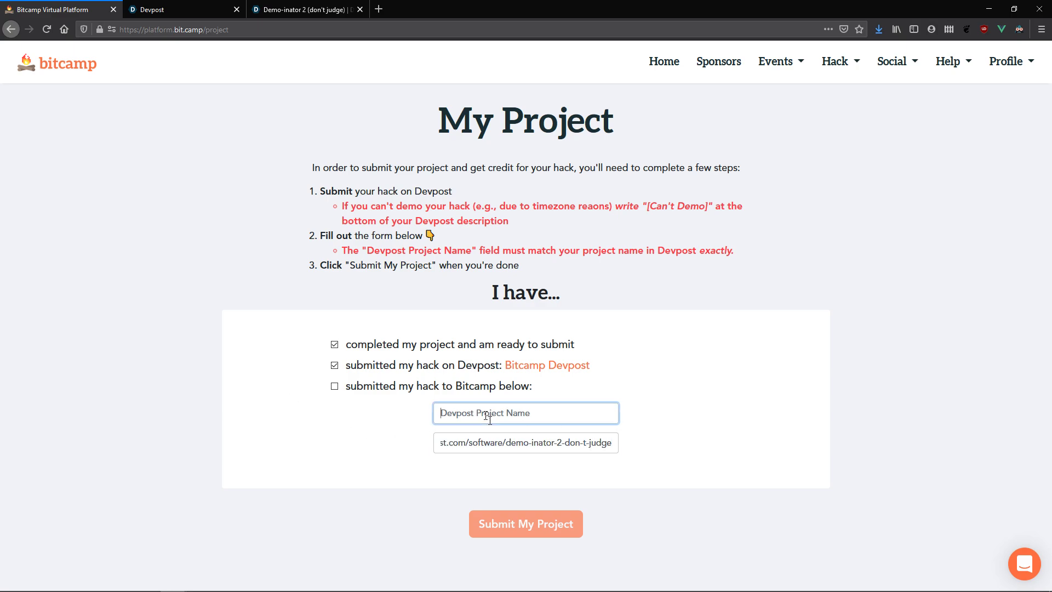
click(291, 9)
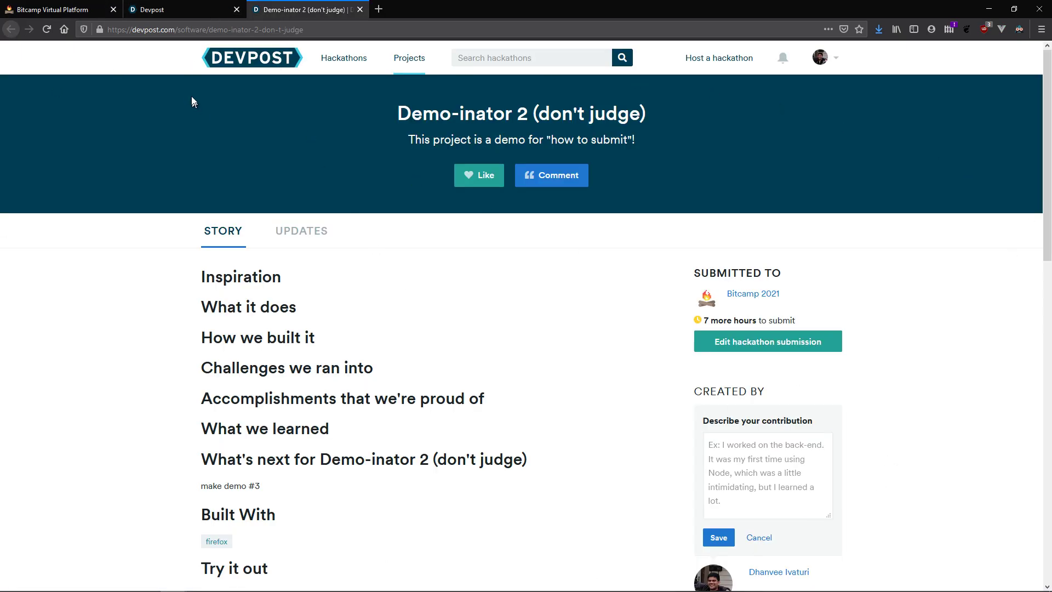
click(209, 28)
click(55, 9)
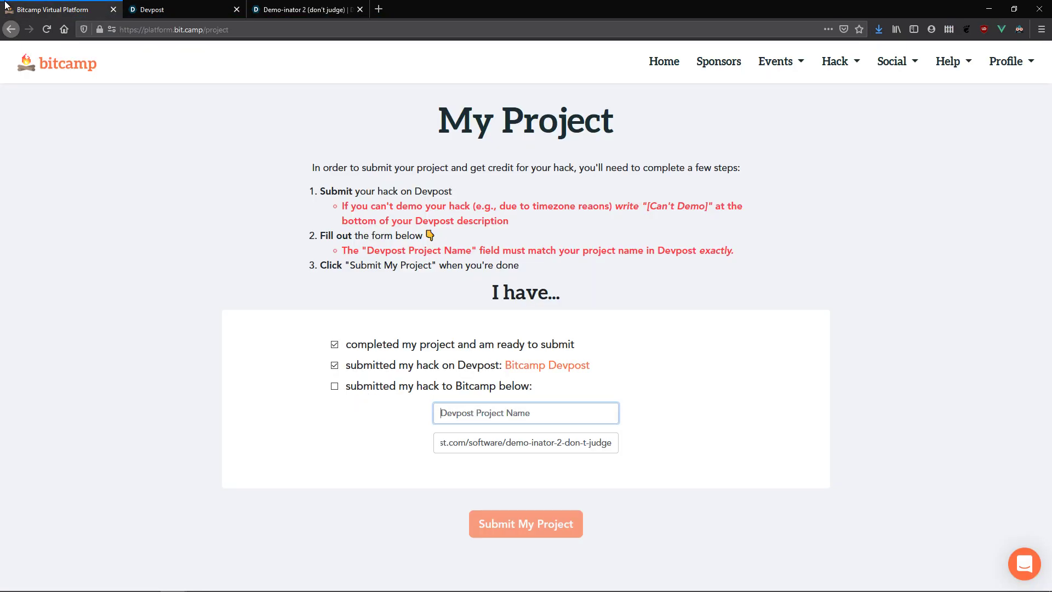
double_click(493, 443)
key(ctrl+a)
key(ctrl+v)
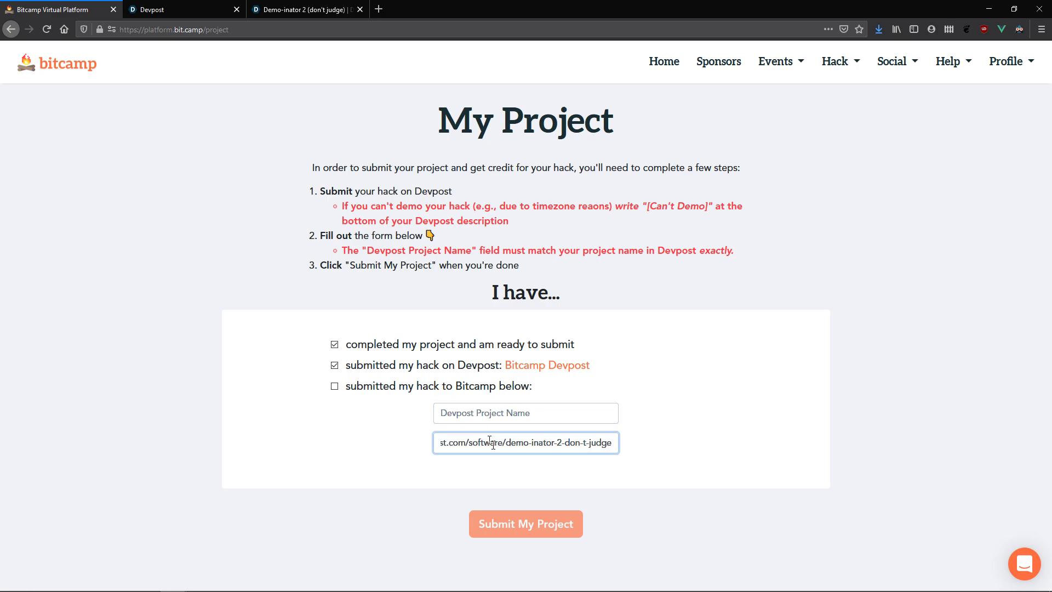
click(377, 453)
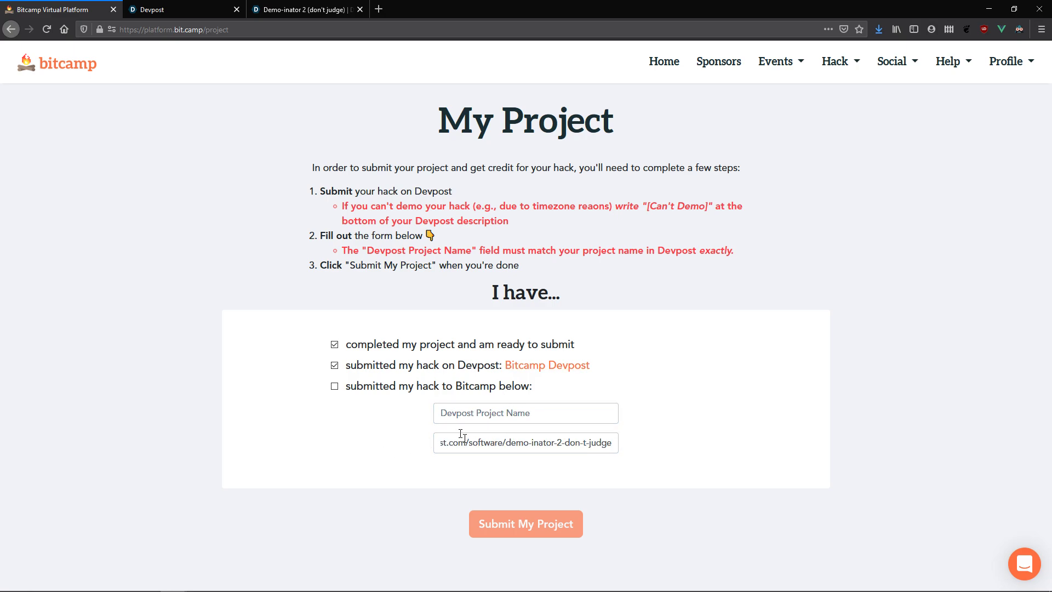
Copy the exact title "Demo-inator 2 (don't judge)" from Devpost into the Bitcamp form's Devpost Project Name.
click(328, 13)
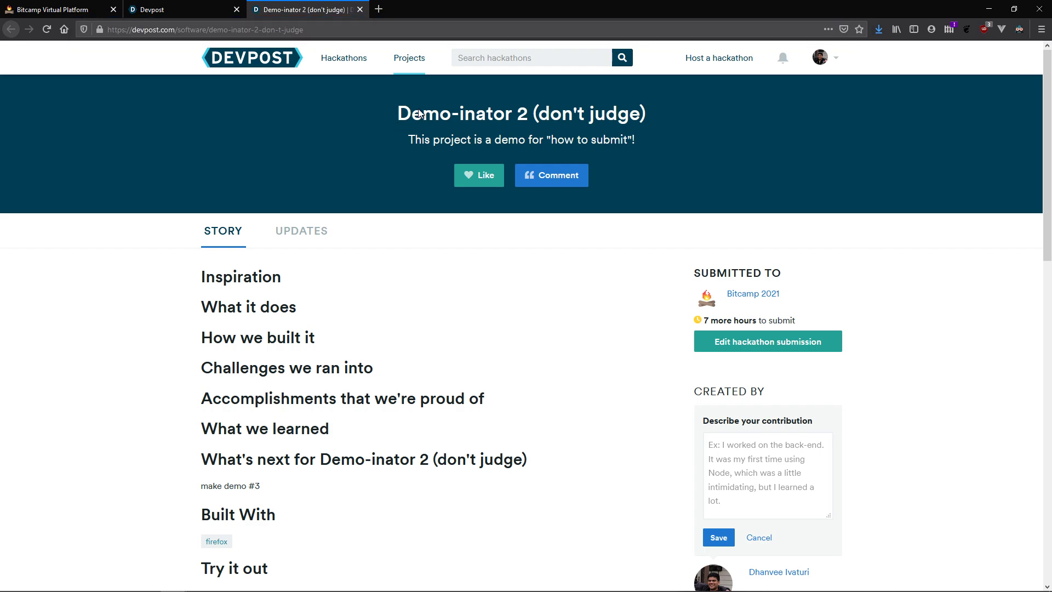
drag(398, 114, 642, 115)
key(ctrl+c)
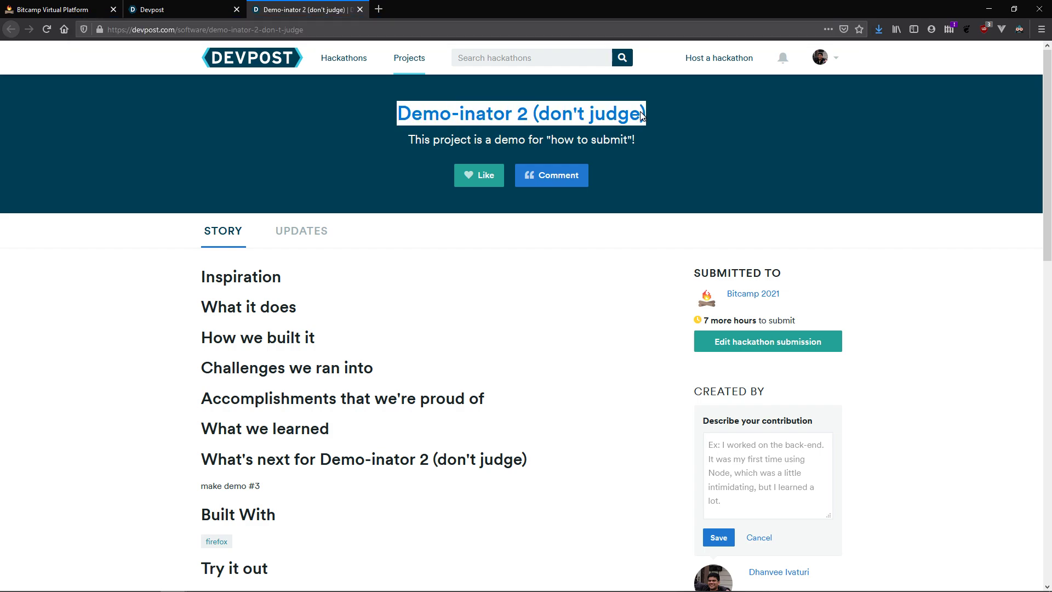
click(79, 16)
click(519, 415)
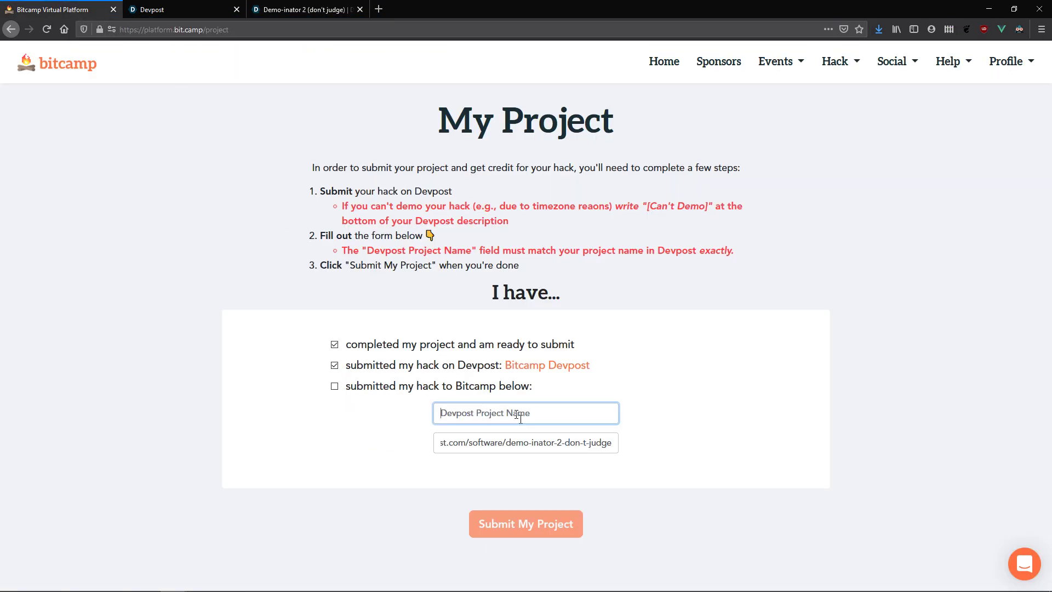
key(ctrl+v)
click(346, 406)
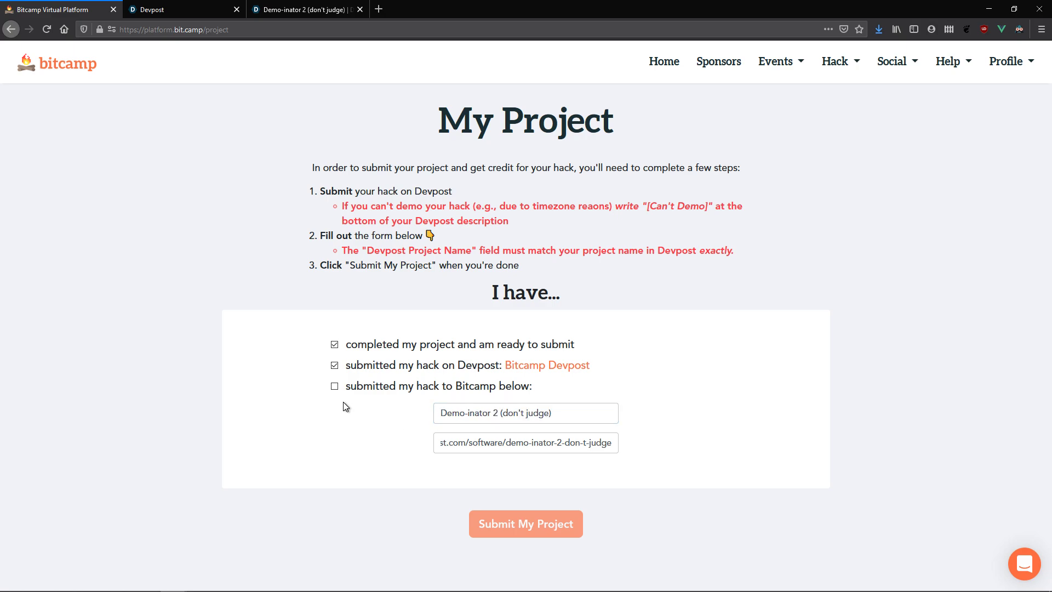
Mark the hack as submitted to Bitcamp, submit the project and dismiss the confirmation.
click(351, 388)
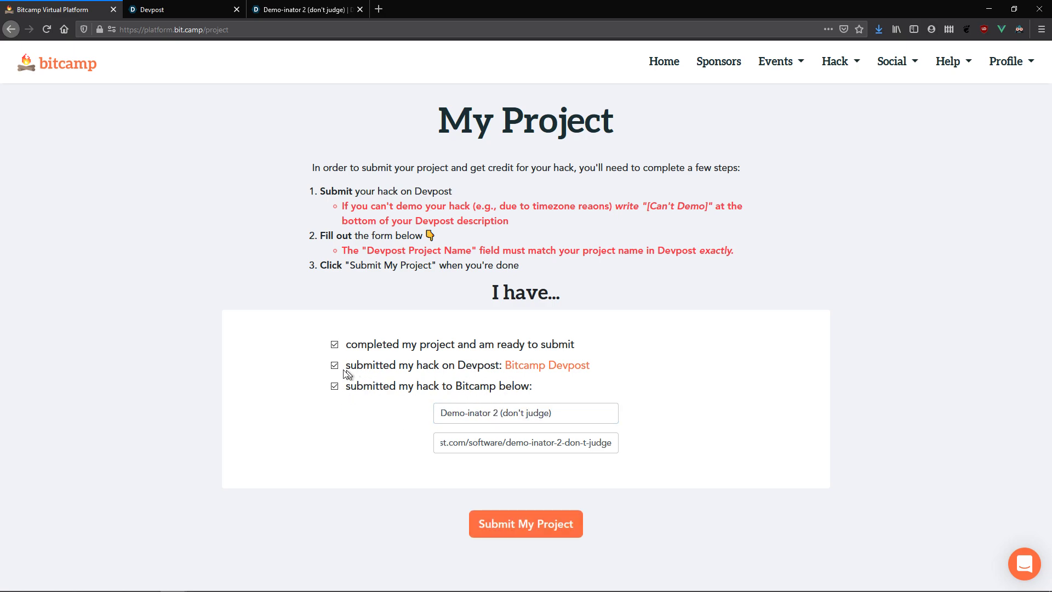
click(524, 534)
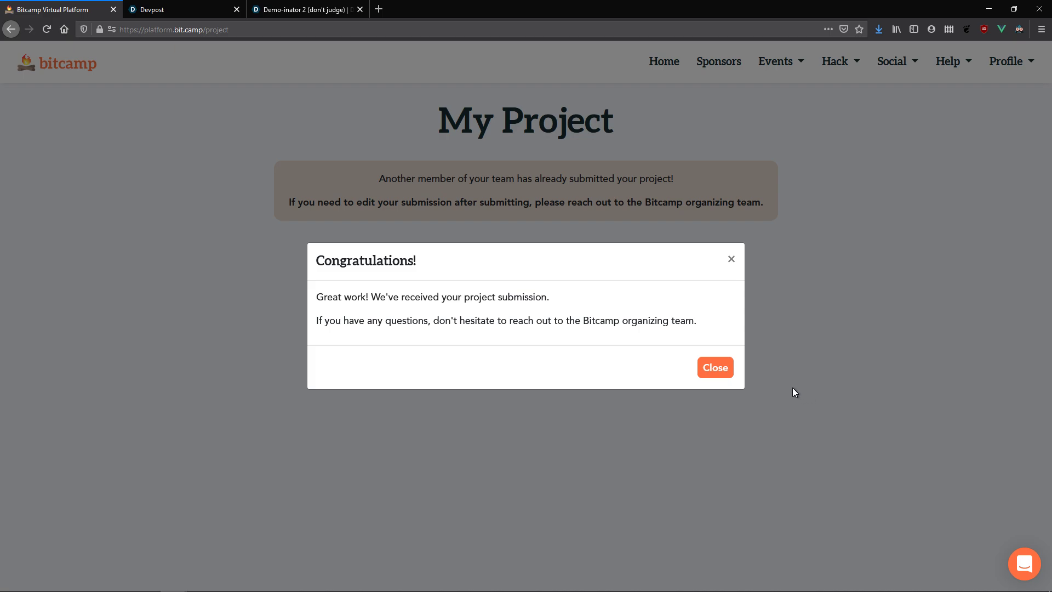
click(705, 366)
Examine the Bitcamp note about editing after submission and compare it with the project's public Devpost page.
triple_click(560, 265)
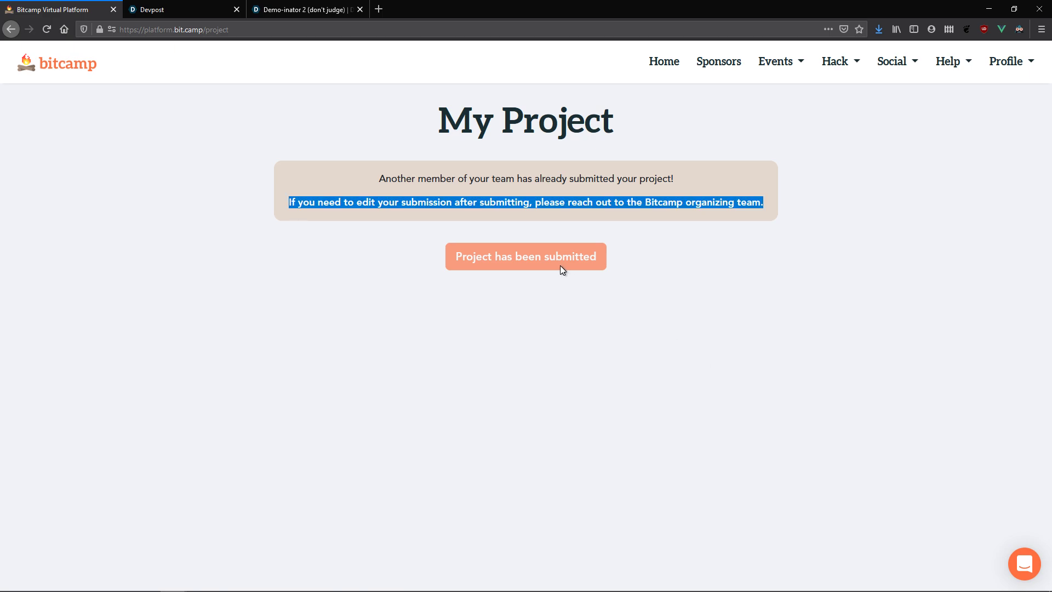
click(586, 327)
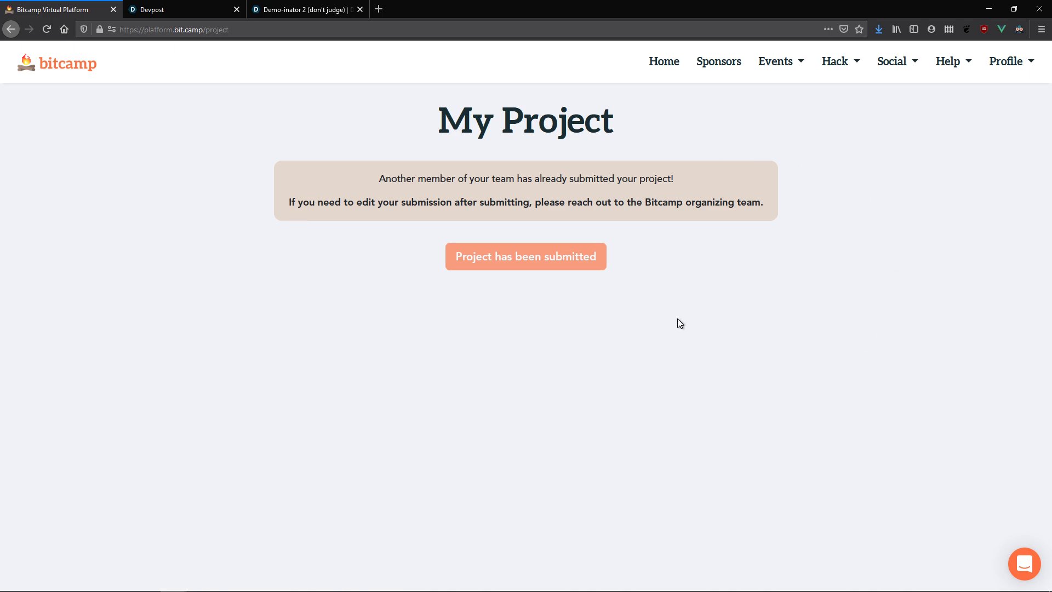
click(304, 13)
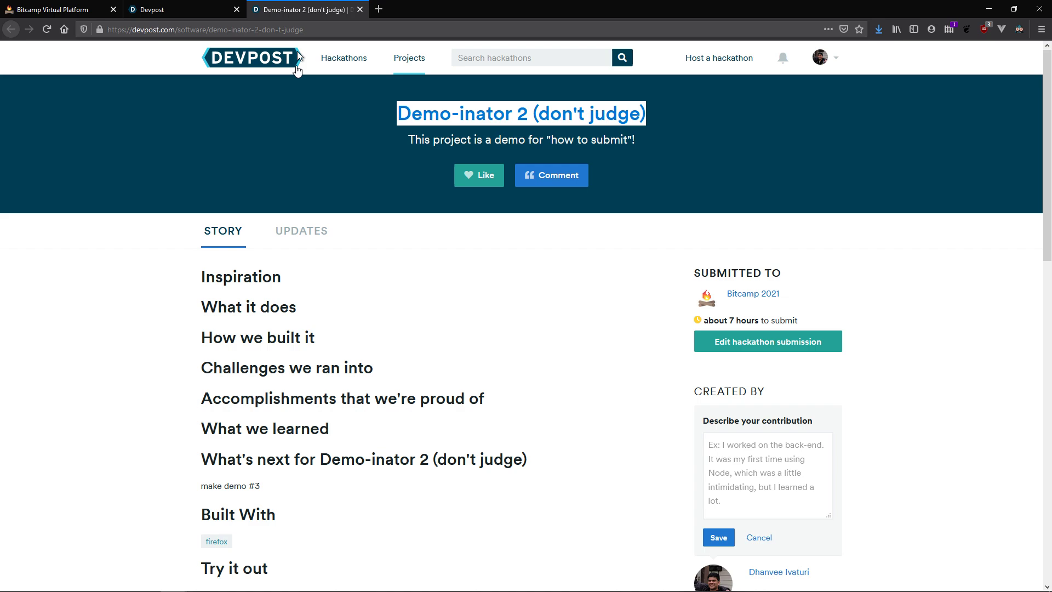
click(514, 125)
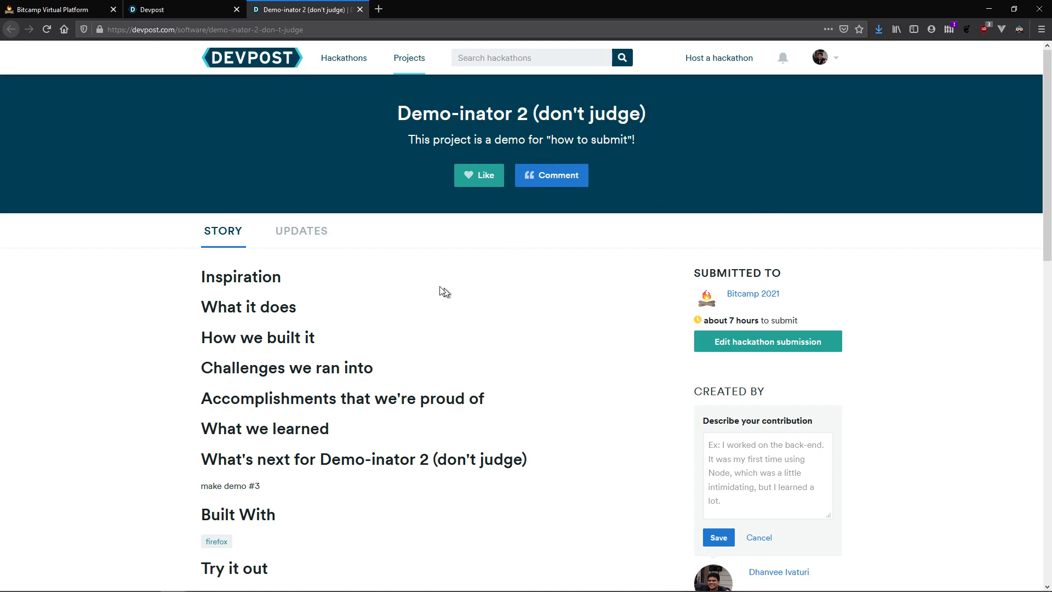
click(101, 9)
click(300, 7)
click(66, 9)
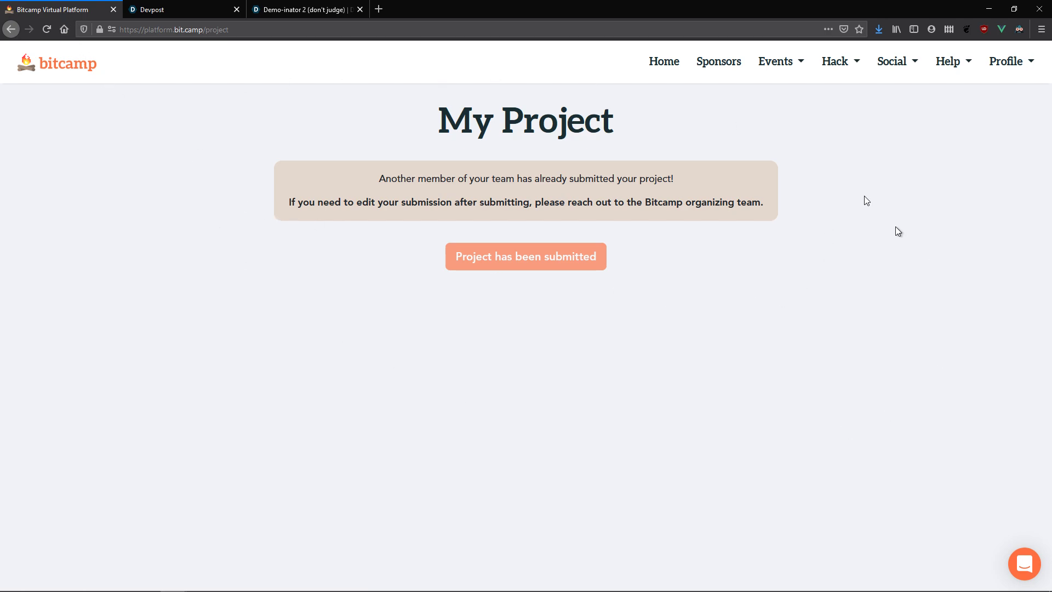
Reopen the Devpost hackathon submission for editing and add "I wanted to make sure all the hackers knew how to submit!" under the Inspiration heading.
click(301, 7)
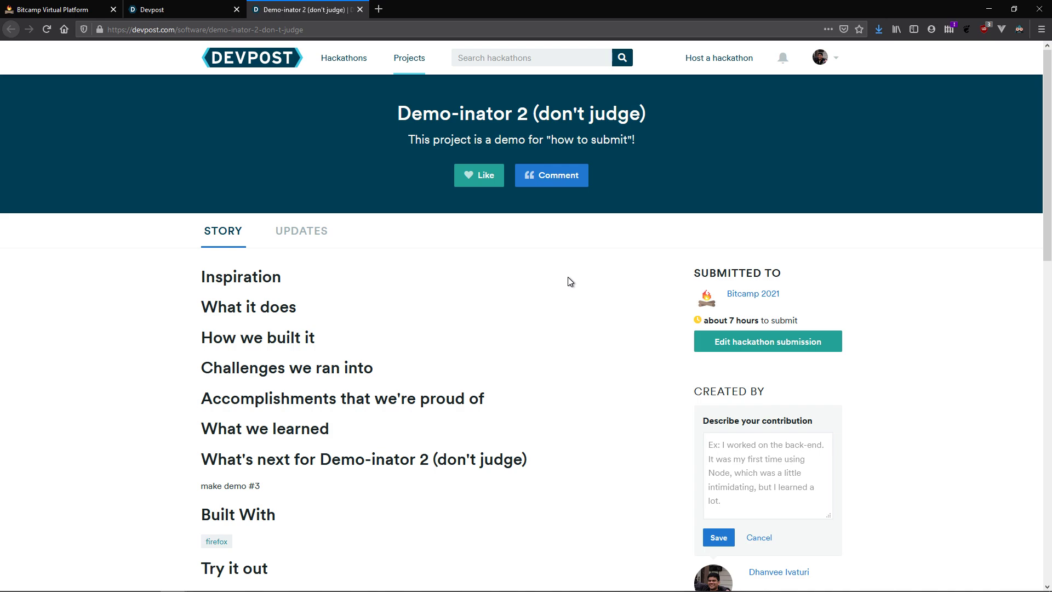
click(721, 343)
scroll(413, 451, down, 4)
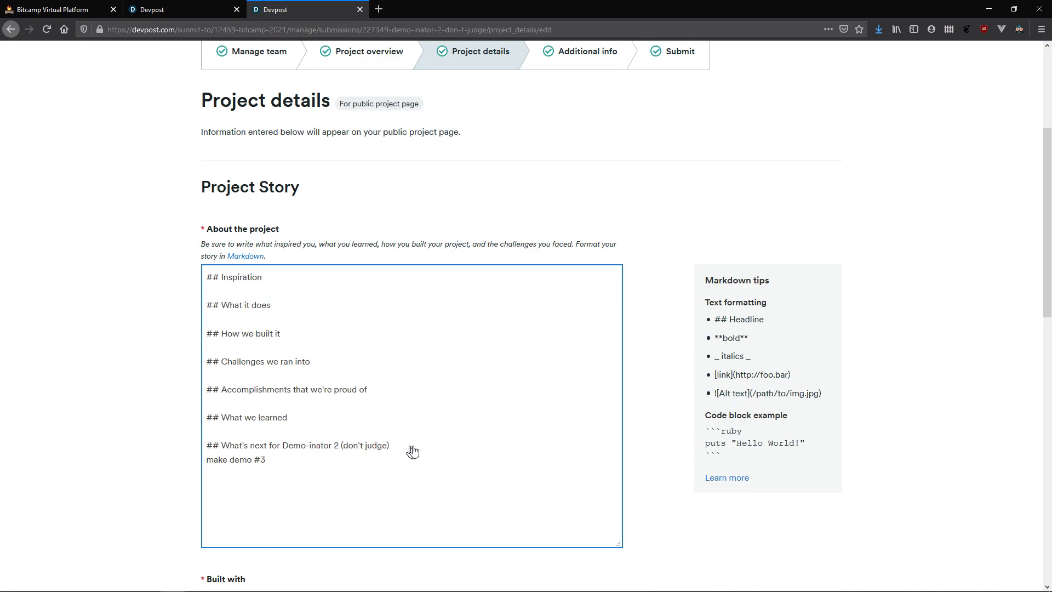
click(274, 282)
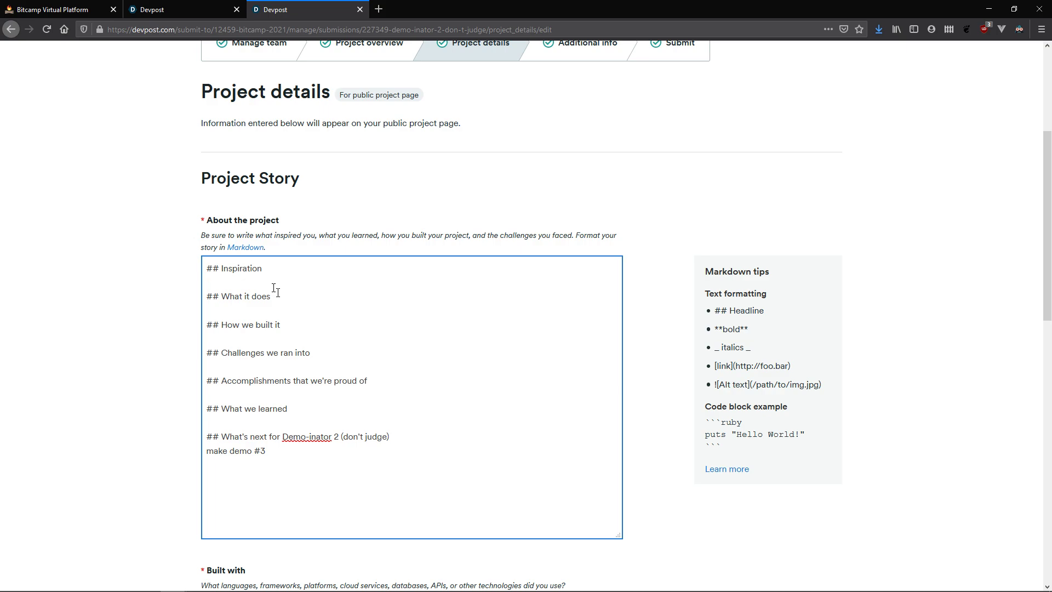
text(nted to make sure all the hackers knew how to submit!)
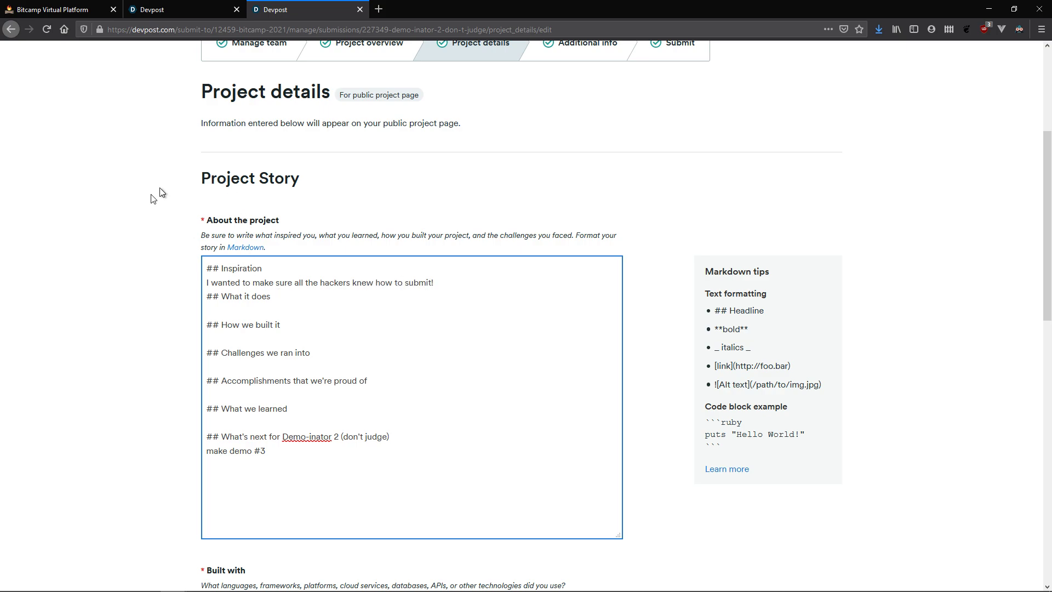
Save the project details and additional info, continuing through to the submission's final Submit stage.
scroll(152, 199, down, 12)
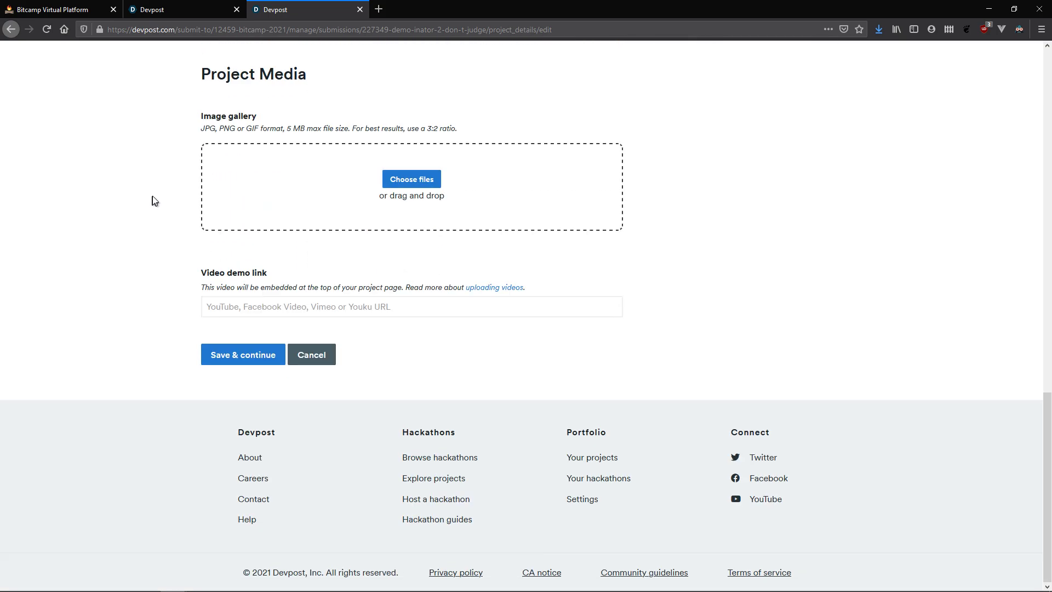
click(278, 352)
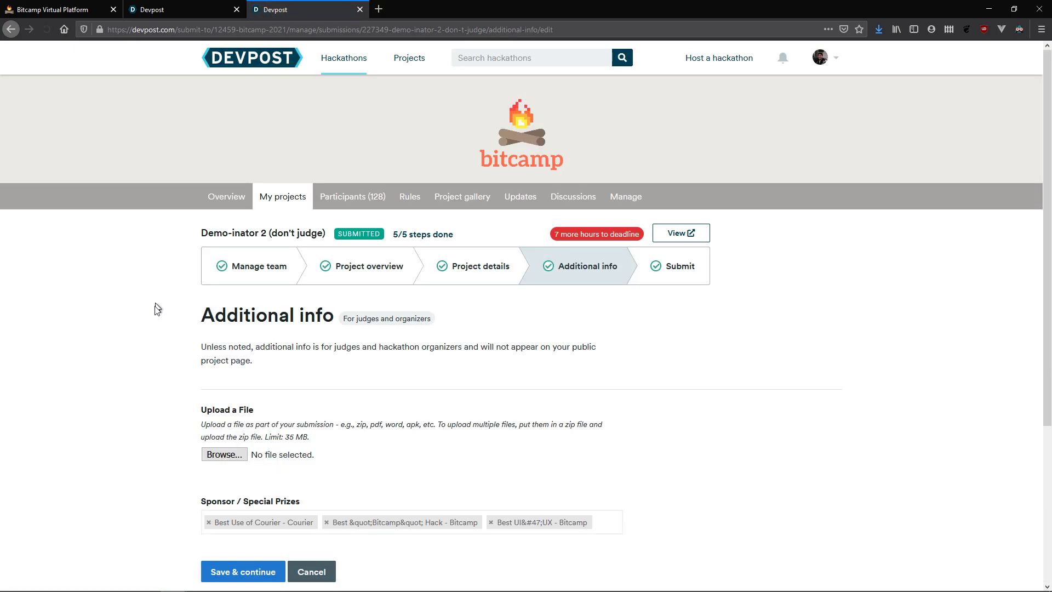
scroll(155, 305, down, 5)
click(250, 354)
scroll(251, 360, down, 5)
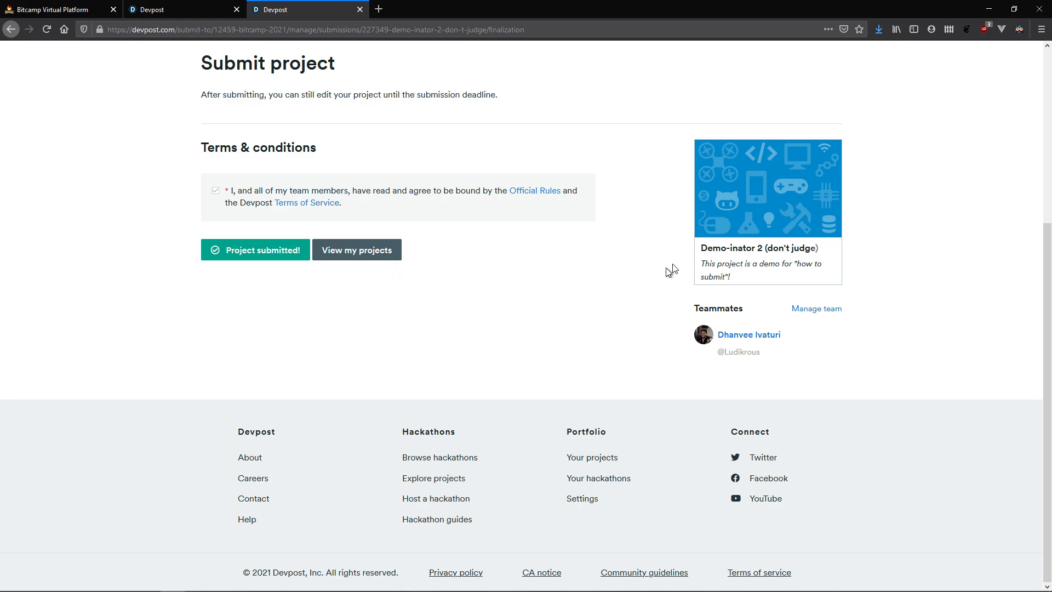
scroll(615, 251, up, 5)
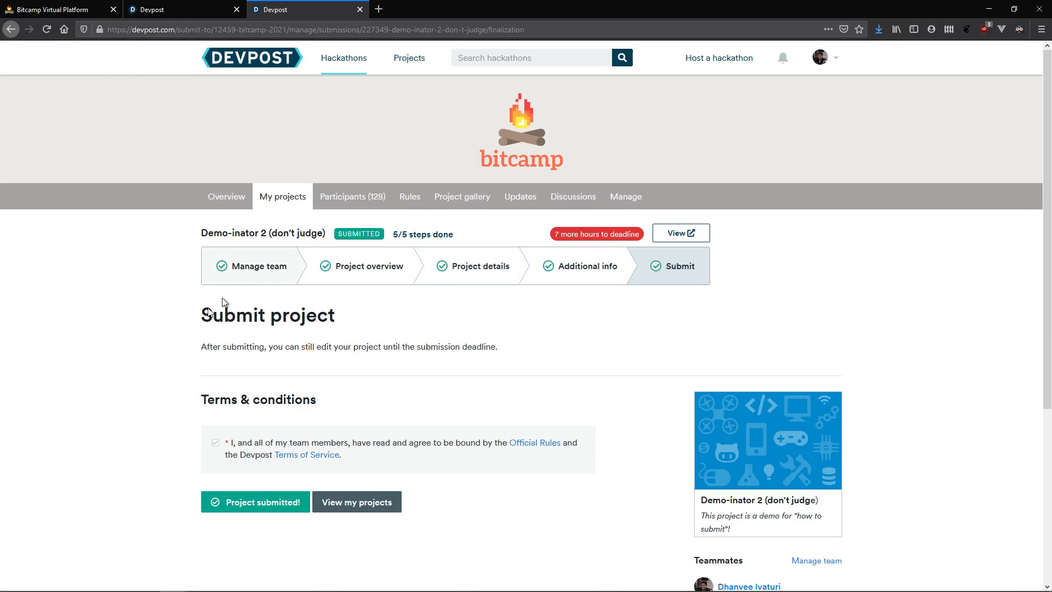
View the public Devpost project page and review its story sections from Inspiration to What's next.
click(690, 233)
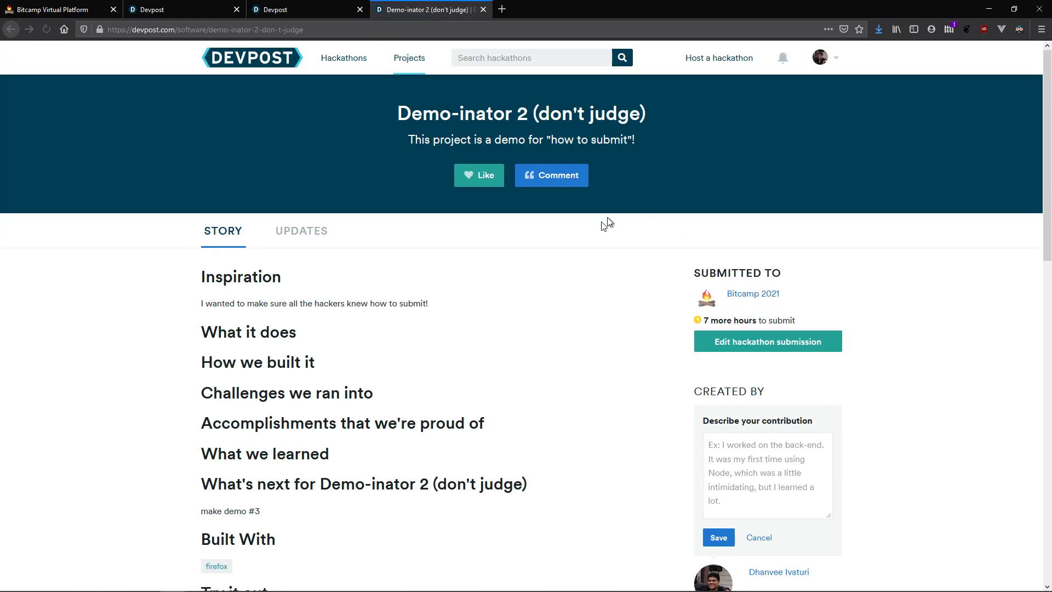
scroll(566, 249, down, 5)
scroll(567, 249, up, 4)
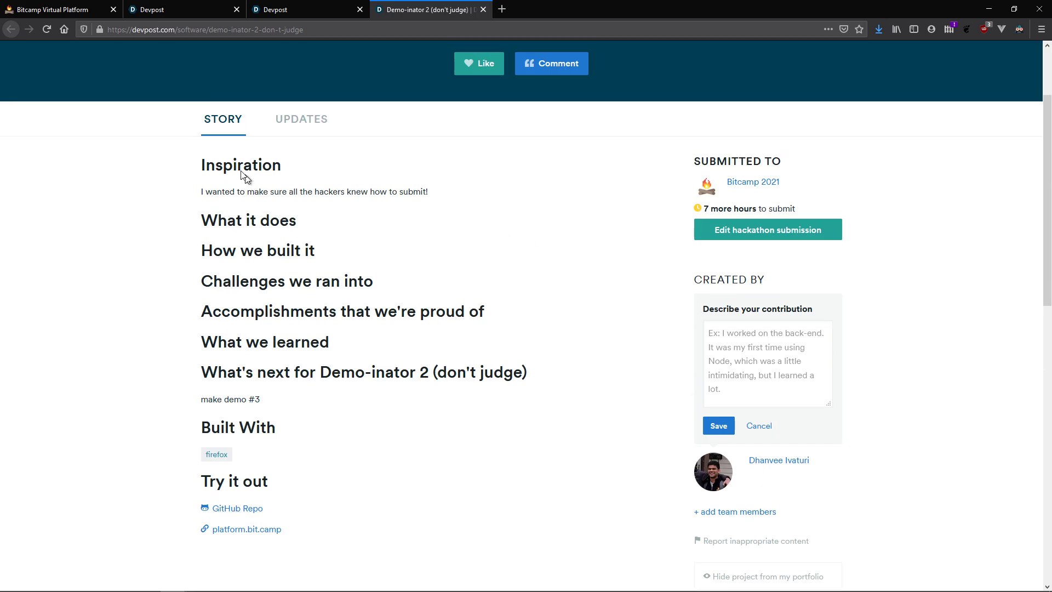
drag(201, 167, 442, 399)
click(443, 400)
scroll(584, 414, up, 3)
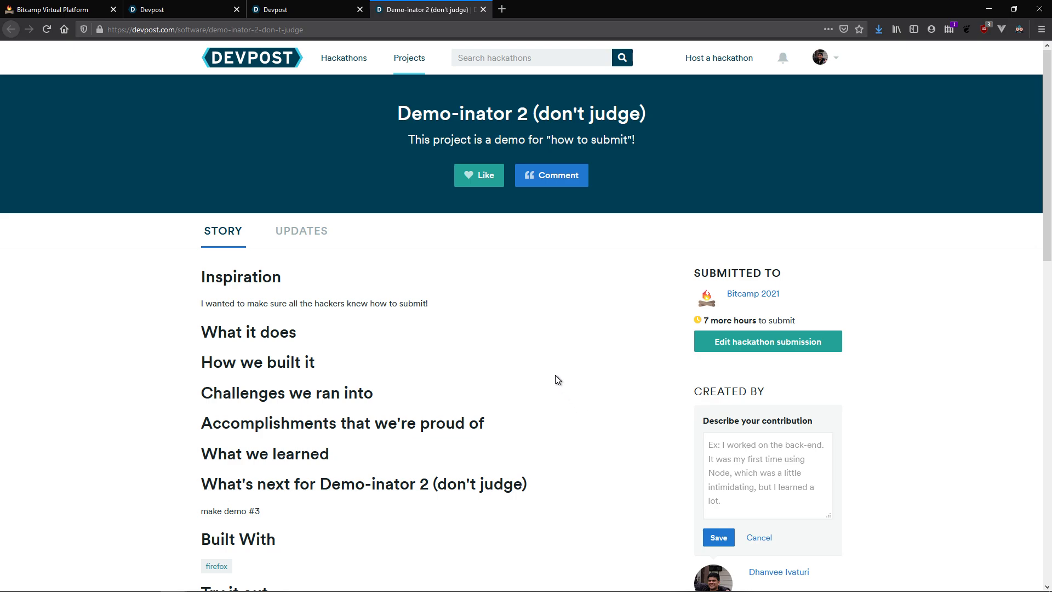
Return to the Bitcamp platform's home page, view the details of the Hacking Ends event and close them.
click(28, 6)
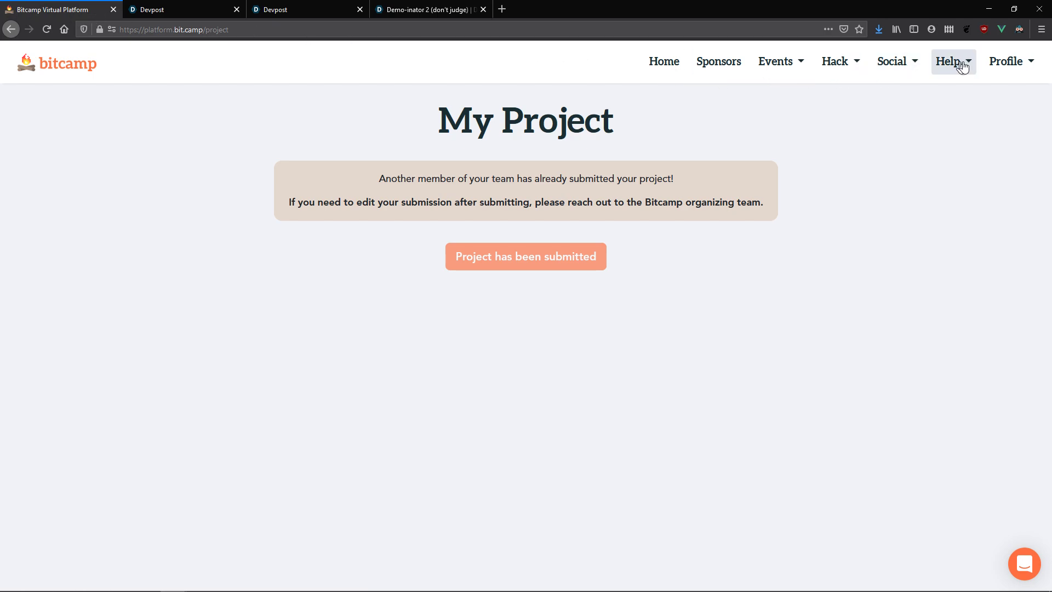
click(69, 72)
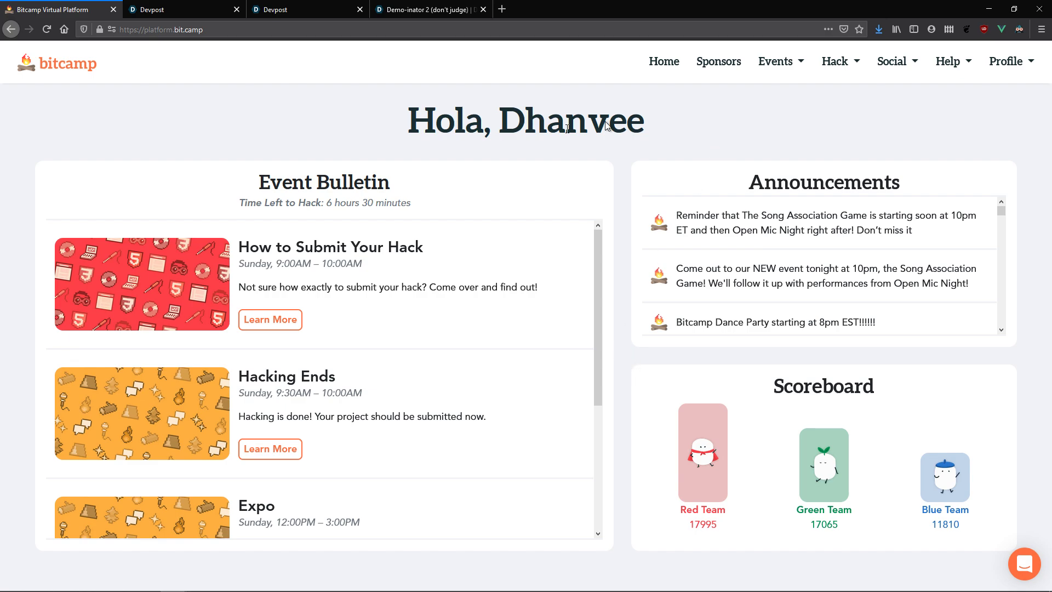
click(266, 453)
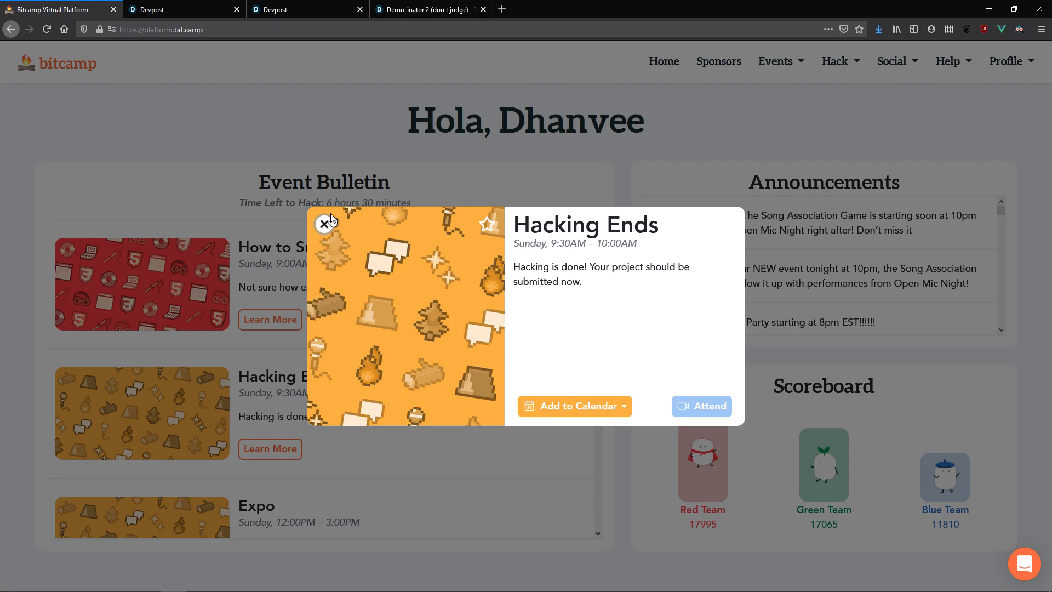
click(324, 226)
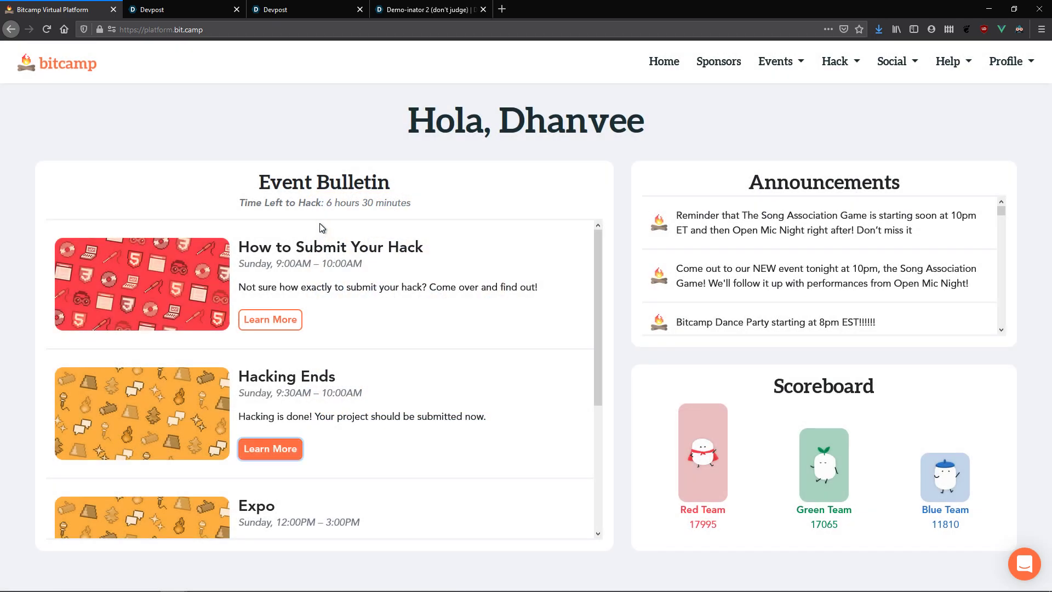